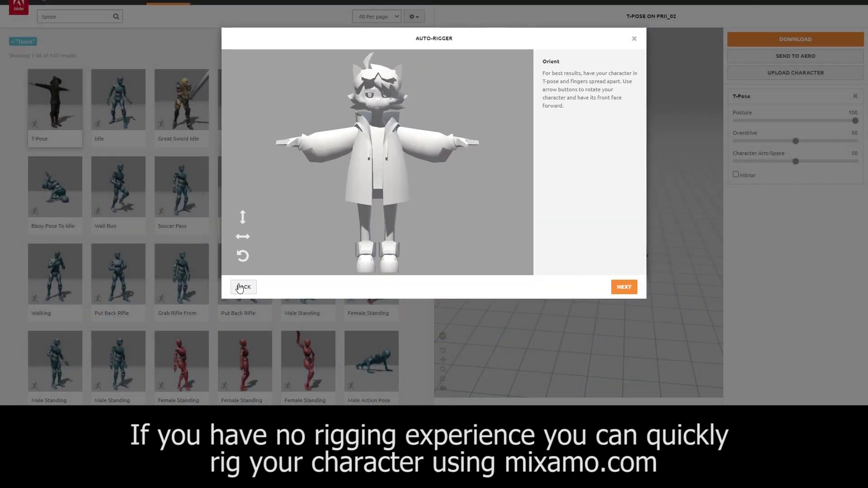
Place the auto-rigger's chin, wrist, elbow, knee and groin markers on the matching parts of the character
left_click(623, 289)
mouse_move(271, 162)
left_mouse_down()
mouse_move(326, 150)
mouse_move(378, 110)
left_mouse_up()
left_click_drag(271, 185, 302, 145)
left_click_drag(271, 208, 333, 138)
left_click_drag(271, 238, 366, 220)
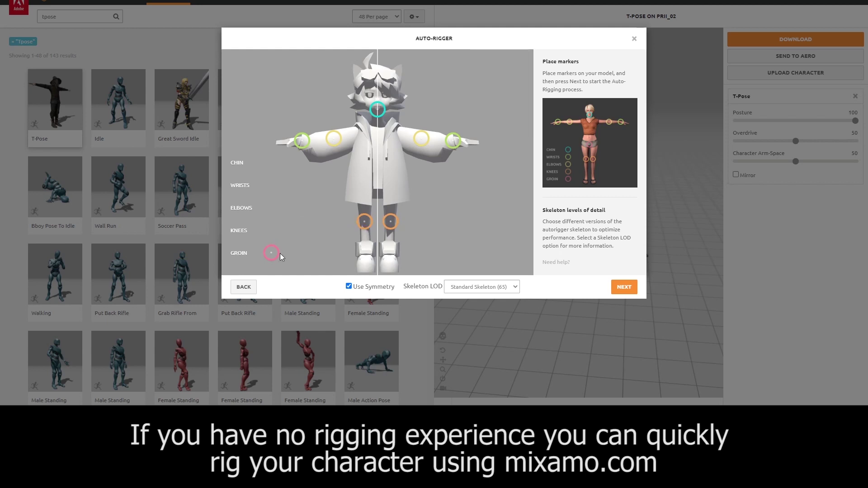
left_click_drag(271, 253, 378, 196)
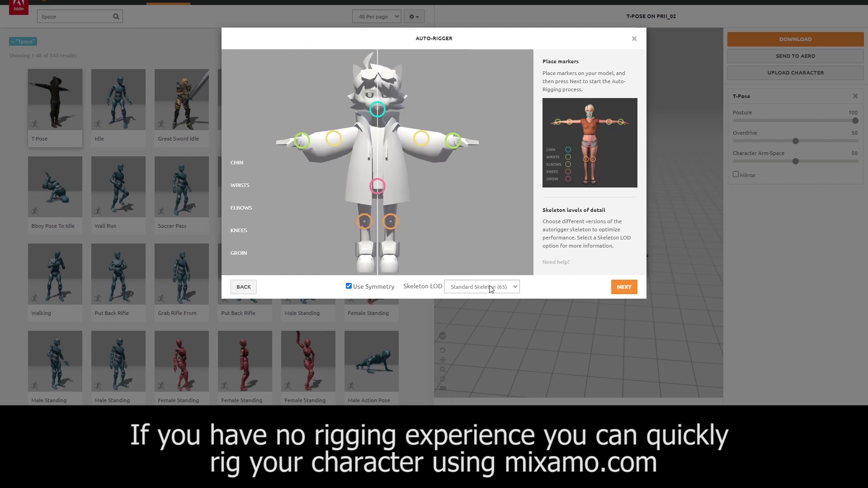
Set the skeleton detail to 3 Chain Fingers (49), run the auto-rigging and accept the rigged character
left_click(486, 307)
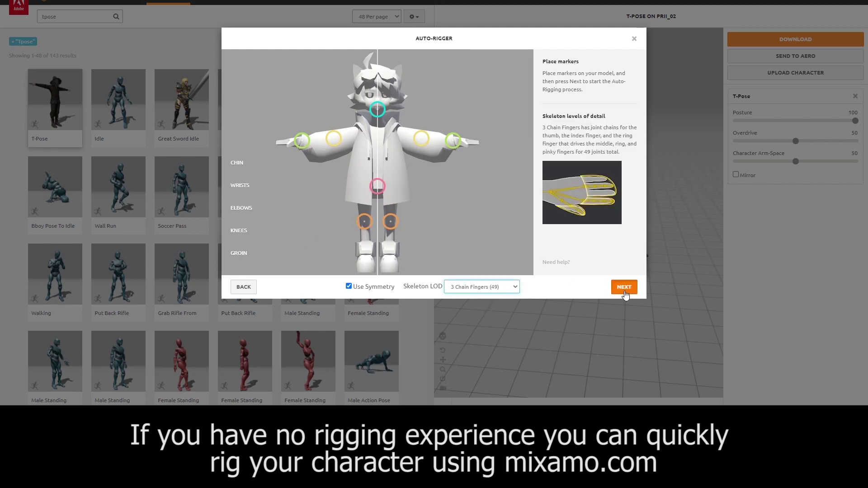
left_click(624, 288)
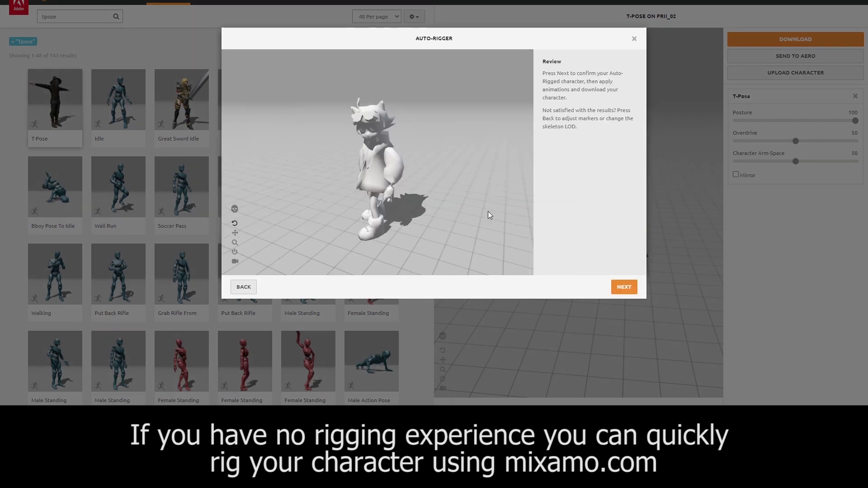
left_click(635, 292)
left_click(633, 287)
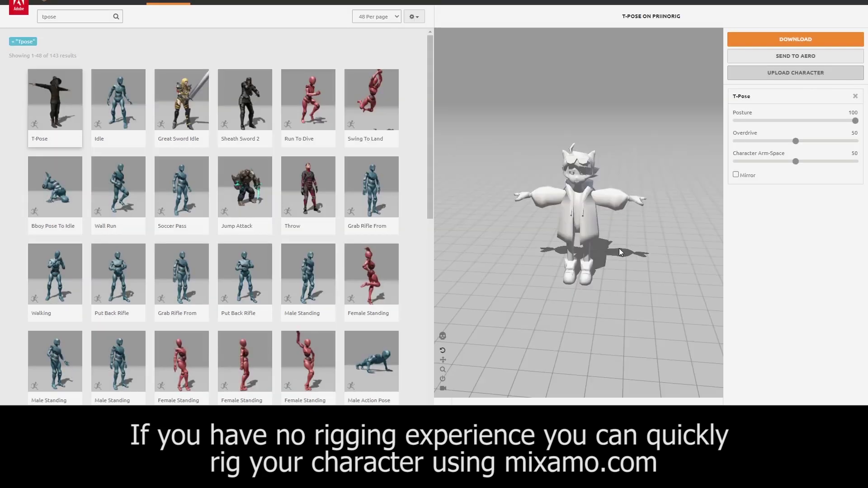
Download the rigged T-pose character as FBX with skin, at 30 frames per second and without keyframe reduction
left_click_drag(625, 238, 552, 229)
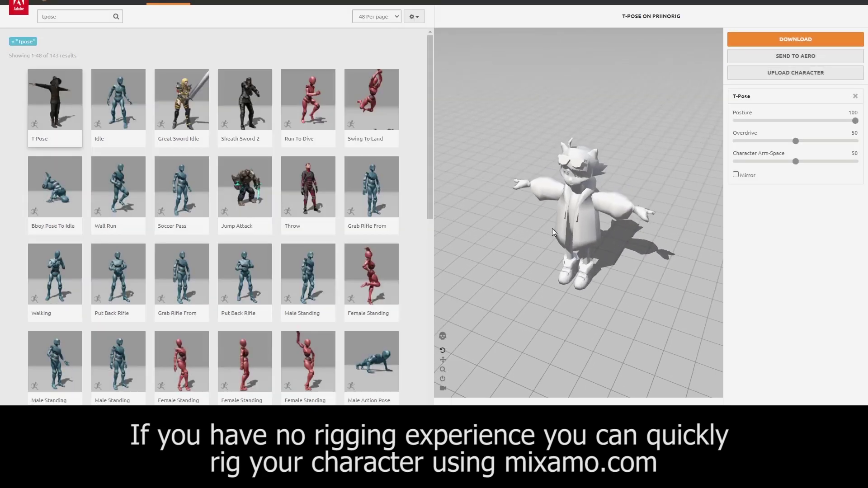
left_click(807, 40)
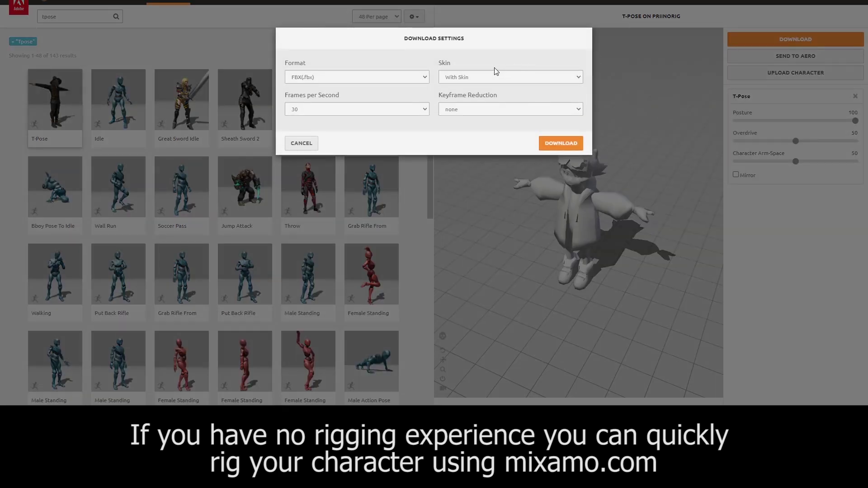
left_click(387, 115)
left_click(565, 144)
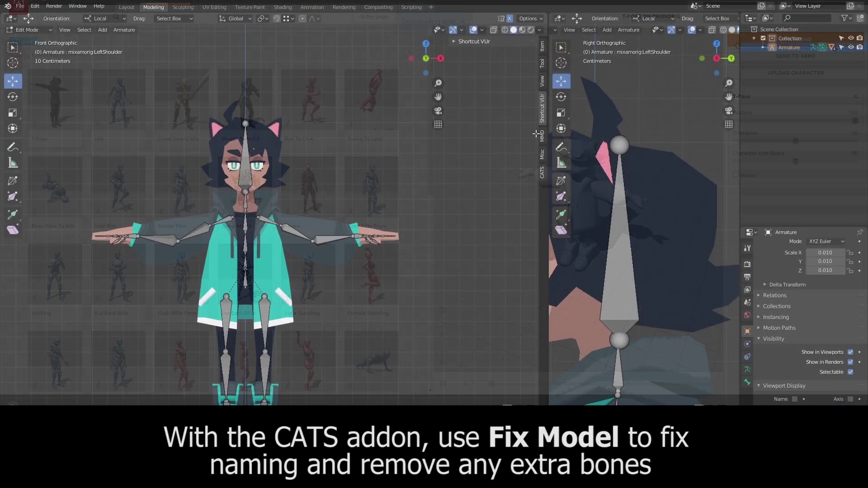
In Blender, leave Edit Mode and run the CATS Fix Model operation on the imported armature
left_click(541, 169)
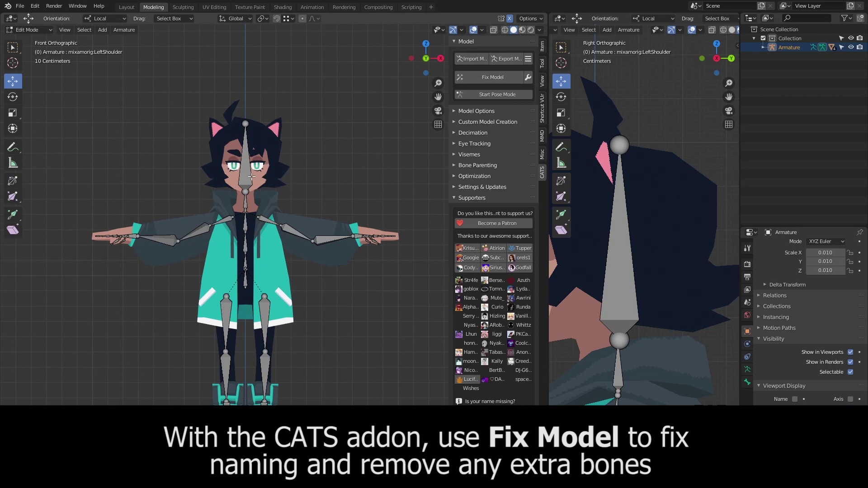
key("Tab")
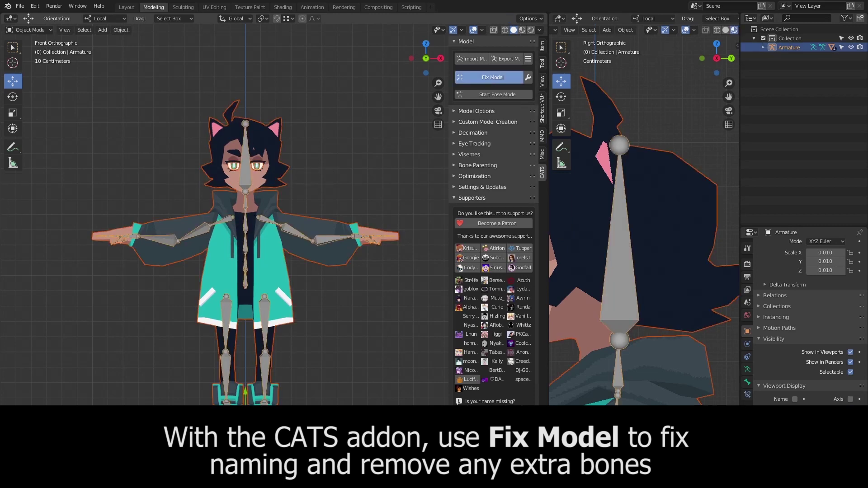
left_click(486, 80)
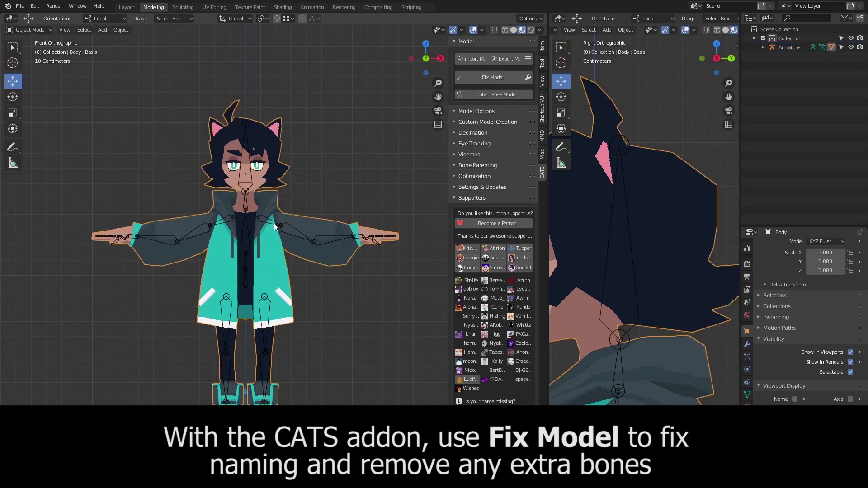
Test-rotate the left arm's bones in Pose Mode to check how the mesh deforms, cancelling each rotation
key("ctrl+Tab")
left_click(273, 222)
key("r")
right_click(296, 236)
left_click(300, 235)
key("r")
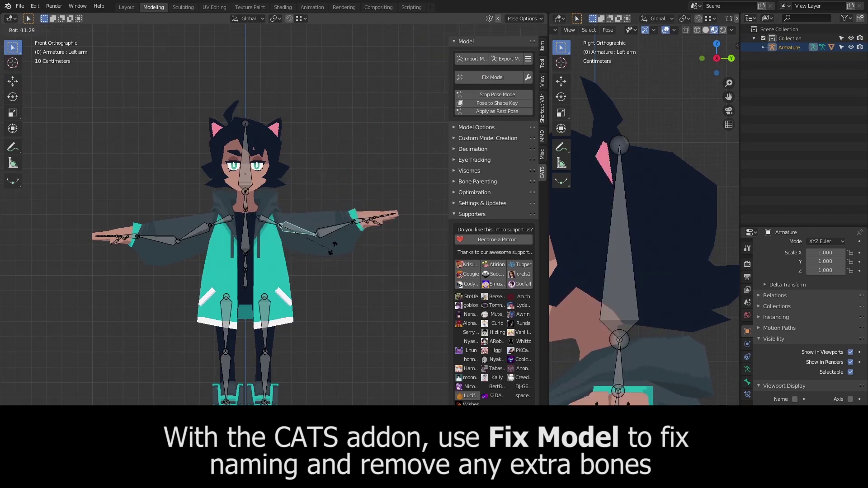
right_click(335, 245)
left_click(342, 237)
scroll(351, 183, "up", 6)
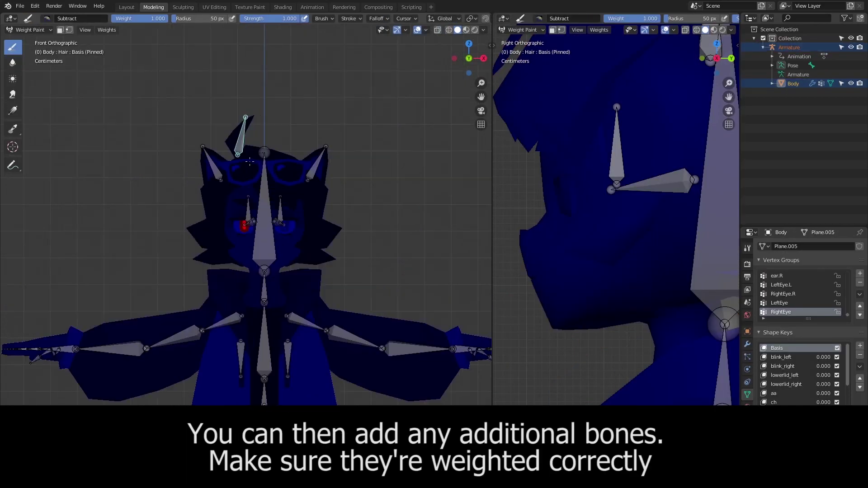
Select the hair bone in Weight Paint mode and switch the weight brush to Add
scroll(230, 138, "up", 8)
left_click(278, 202, "ctrl")
middle_click_drag(312, 255, 195, 294, "shift")
left_click(492, 46)
left_click(486, 62)
left_click(388, 121)
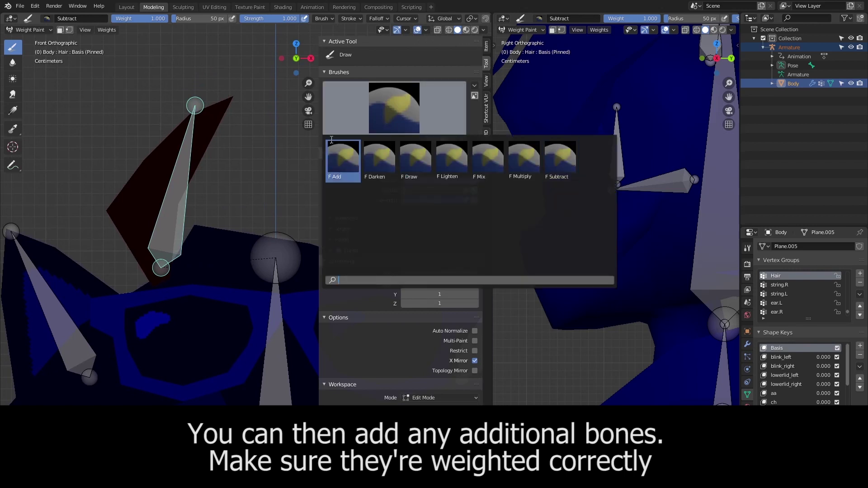
left_click(342, 163)
Test-rotate the hair bone and other added bones to check that the mesh is weighted to them correctly
middle_click_drag(177, 132, 152, 169)
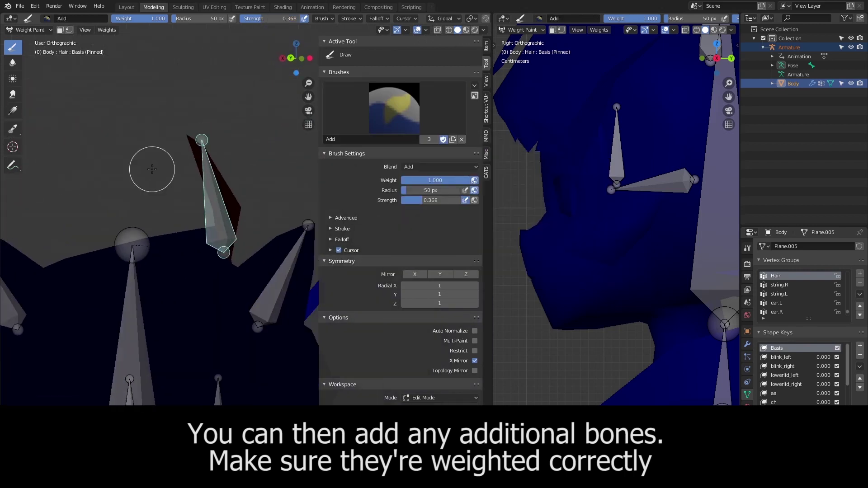
middle_click_drag(114, 68, 154, 194)
left_click(144, 221, "ctrl")
key("r")
right_click(198, 196)
scroll(197, 195, "down", 2)
middle_click_drag(267, 204, 206, 206, "shift")
left_click(235, 222, "ctrl")
key("r")
middle_click_drag(248, 224, 226, 280)
left_click(195, 283, "ctrl")
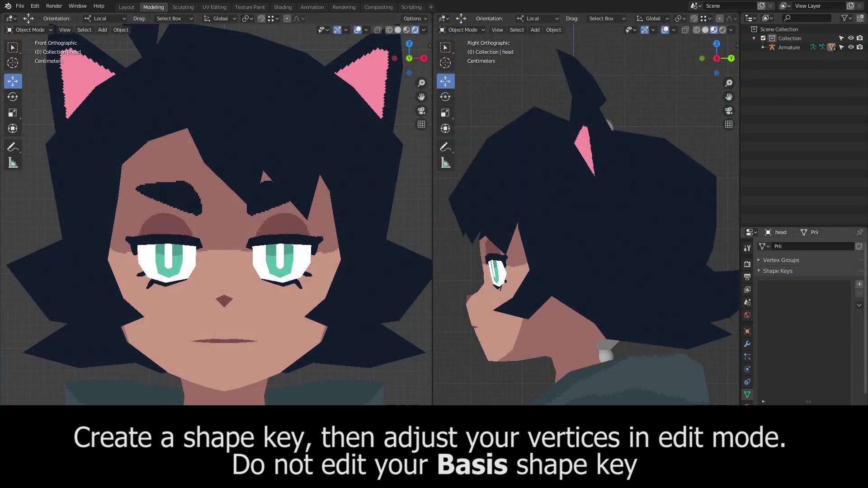
Add a Basis shape key and a second shape key named aa to the head mesh
left_click(859, 286)
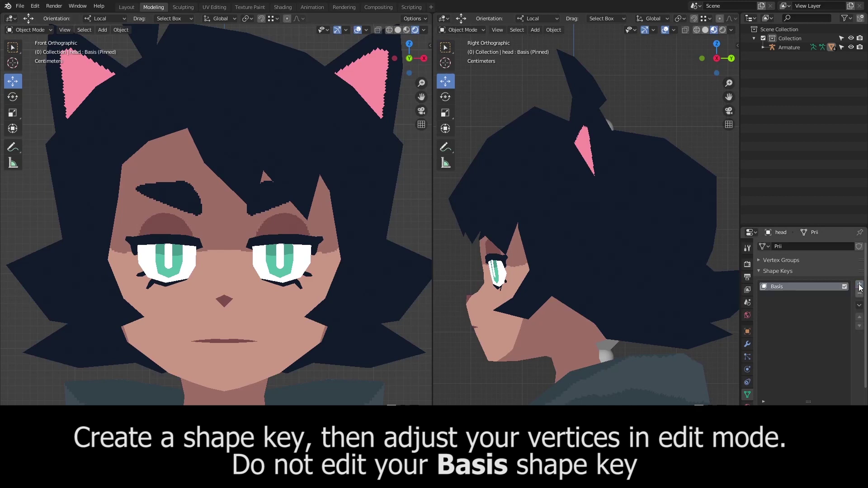
left_click(859, 287)
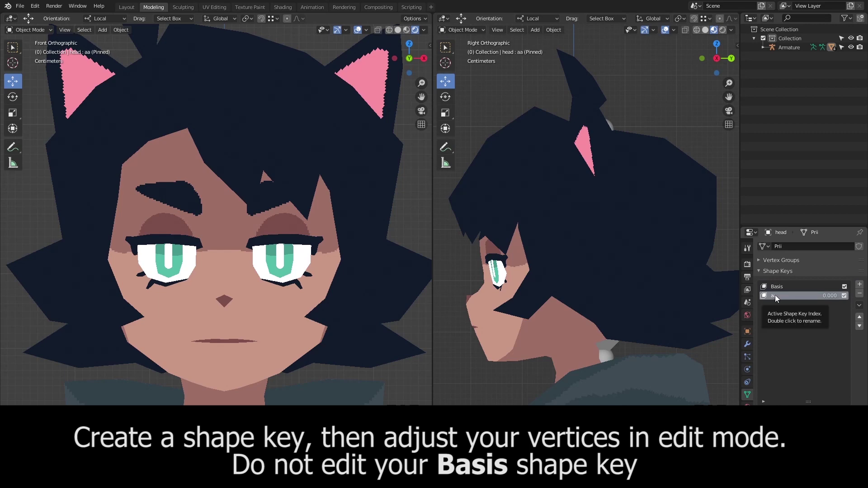
In Edit Mode, shape the aa mouth by moving the lip vertices vertically and the mouth corner along X
left_click(317, 238)
key("ctrl+Tab")
left_click(351, 246)
middle_click_drag(239, 321, 256, 248, "shift")
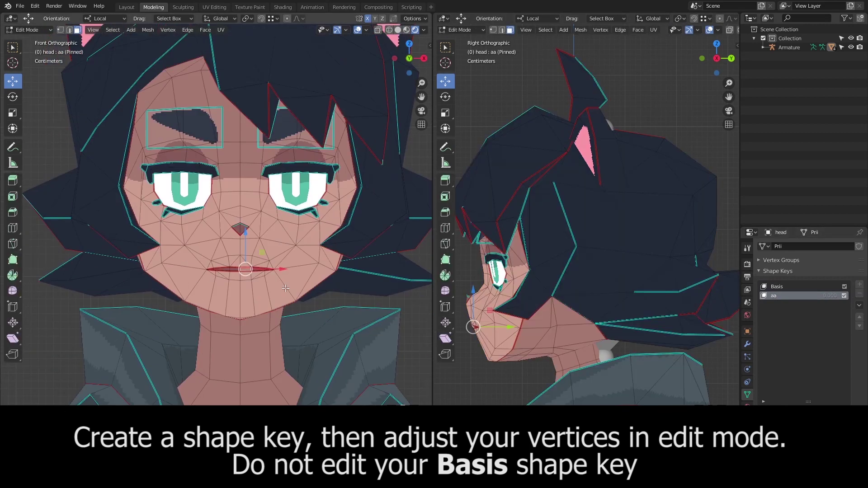
scroll(257, 248, "up", 7)
left_click(302, 324)
key("g")
key("z")
key("alt+z")
left_click(324, 329)
key("alt+z")
key("g")
key("x")
Select the linked inner-mouth geometry in face mode and move it along Z for the aa shape
key("3")
key("l")
key("g")
key("z")
key("z")
Select the lip edge loop and refine the mouth vertices from the side view for the aa shape
left_click(197, 308, "alt")
scroll(464, 327, "up", 6)
left_click_drag(543, 339, 549, 339)
scroll(527, 368, "up", 4)
key("1")
left_click(508, 343)
key("alt+z")
left_click(529, 329)
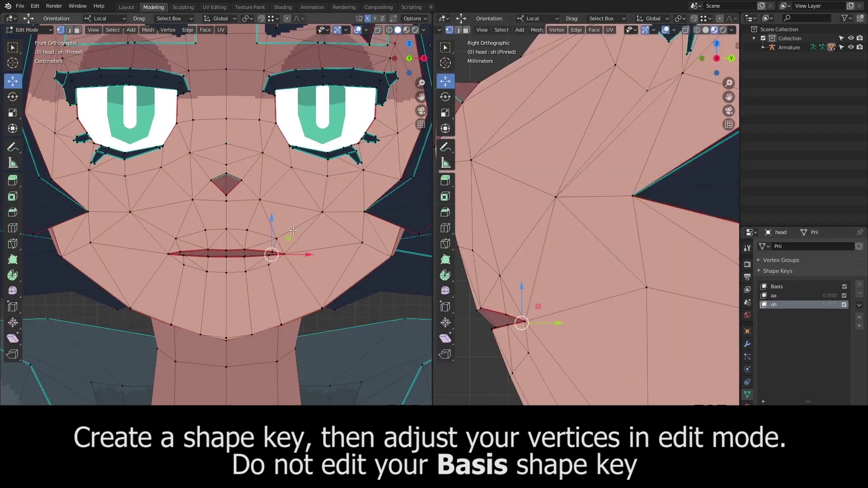
Shape the oh key into a narrow, rounded open mouth by moving the mouth corners and lip vertices
key("g")
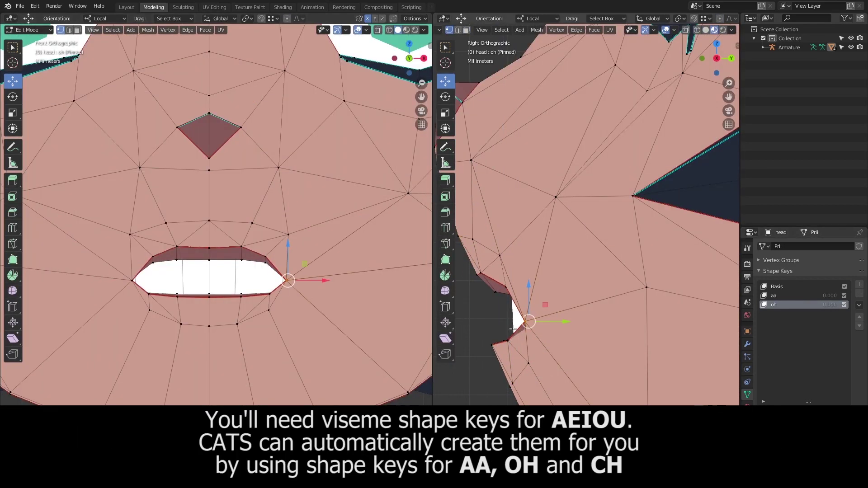
key("g")
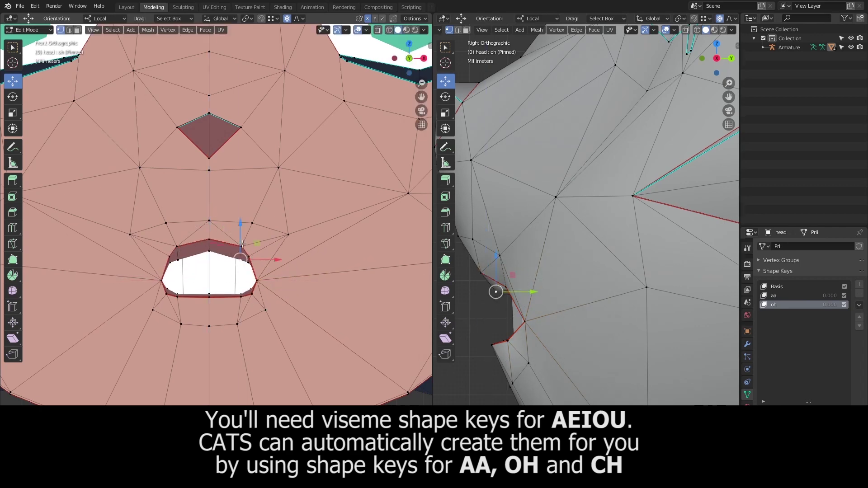
key("g")
left_click(523, 270)
middle_click_drag(524, 271, 572, 291)
key("KP_3")
scroll(608, 294, "up", 3)
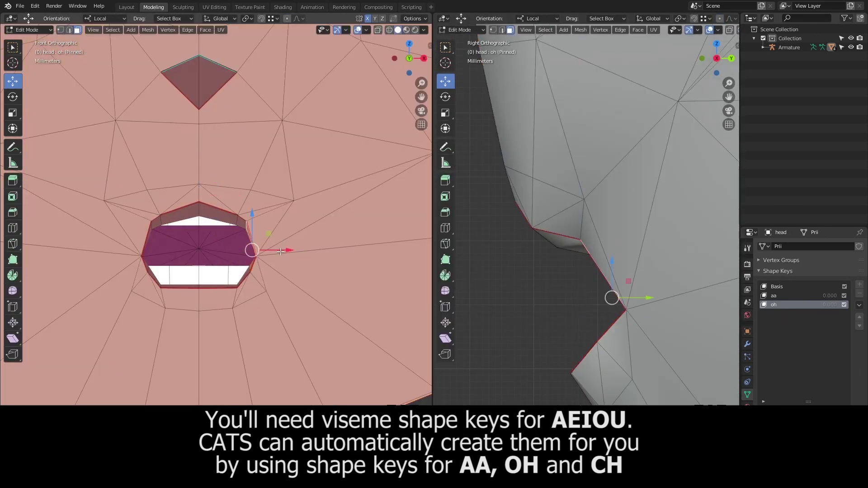
scroll(290, 302, "down", 3)
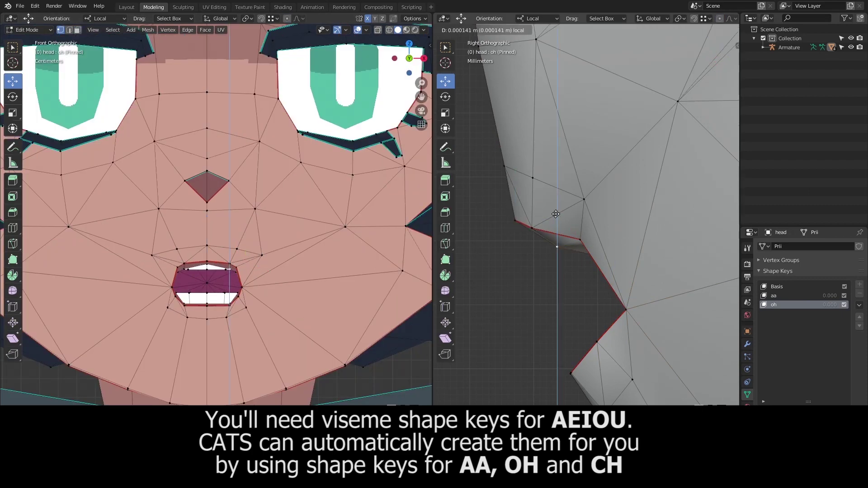
left_click(580, 229)
key("g")
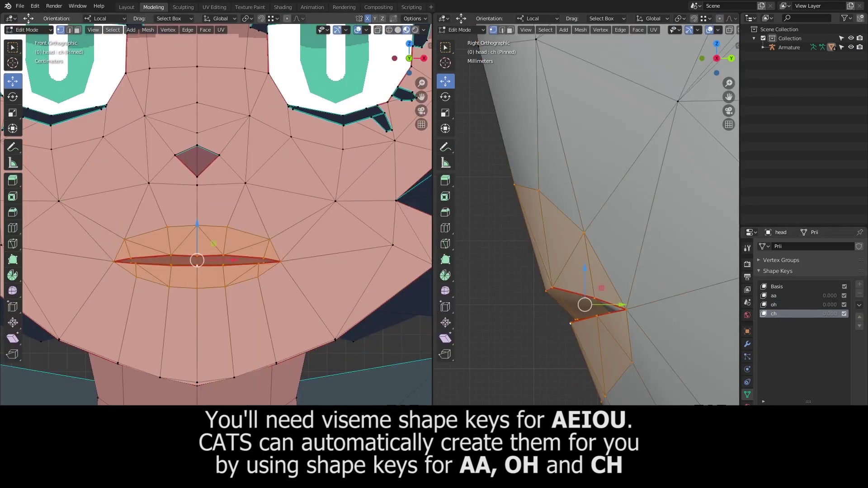
Part the lips on the ch shape key so the teeth show, and preview the shape in Object Mode
key("shift+z")
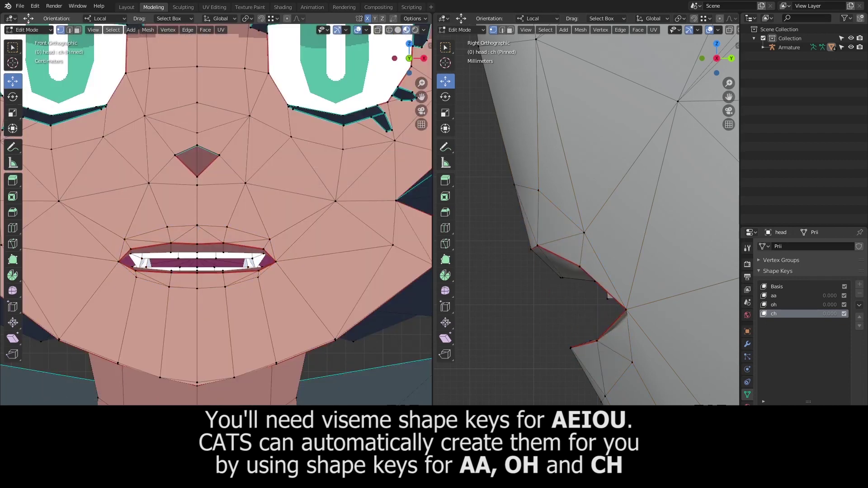
scroll(274, 229, "up", 4)
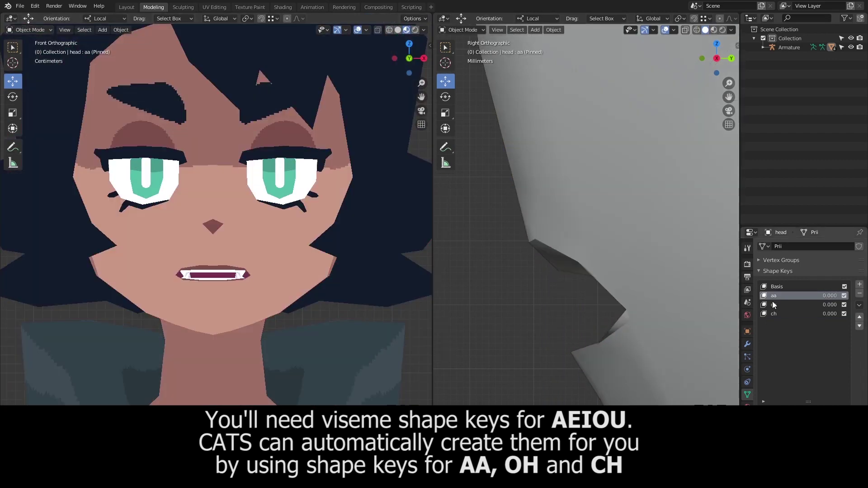
left_click(773, 313)
Create CATS visemes for the head mesh, assigning the aa, oh and ch shape keys to visemes AA, OH and CH
key("n")
left_click(427, 174)
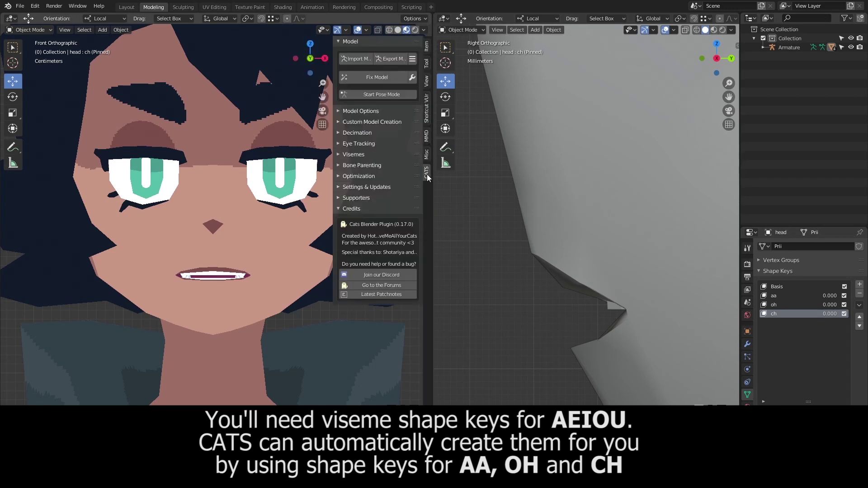
left_click(339, 155)
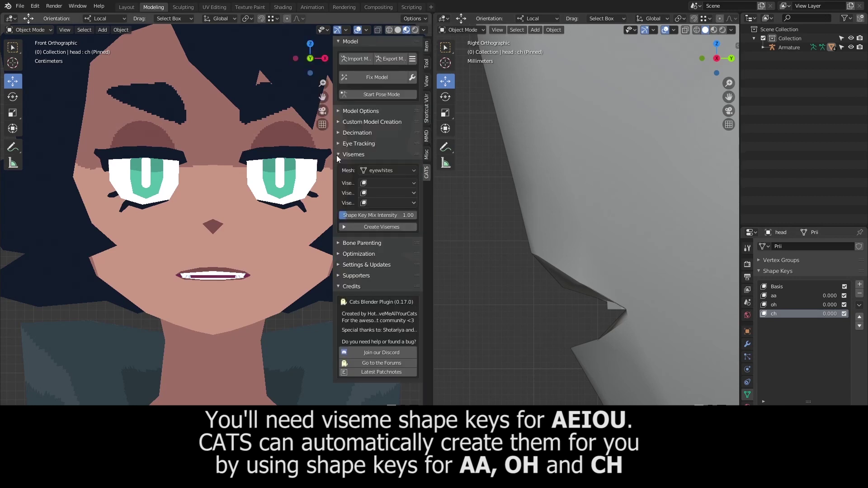
left_click(373, 186)
left_click(372, 195)
left_click_drag(333, 201, 291, 204)
left_click_drag(432, 207, 555, 206)
left_click(473, 193)
left_click(466, 233)
left_click(468, 203)
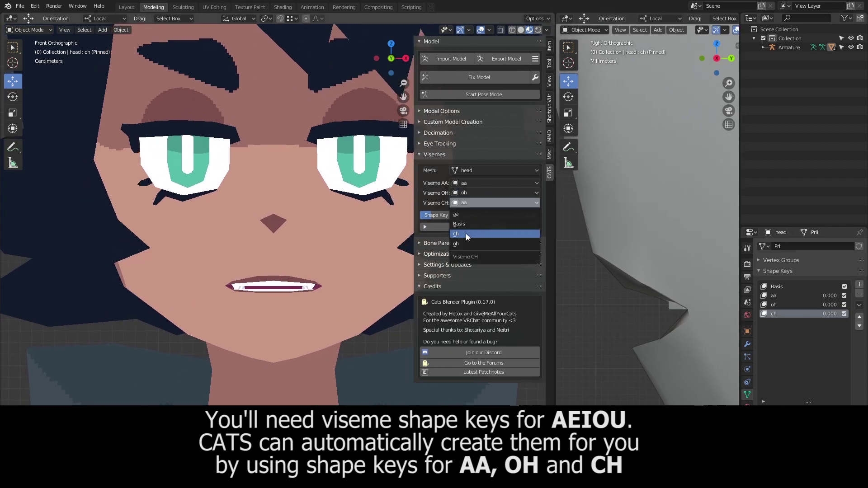
left_click(466, 233)
left_click(470, 226)
Preview the generated viseme shape keys on the head one by one, from vrc.v_aa through vrc.v_kk
left_click(777, 297)
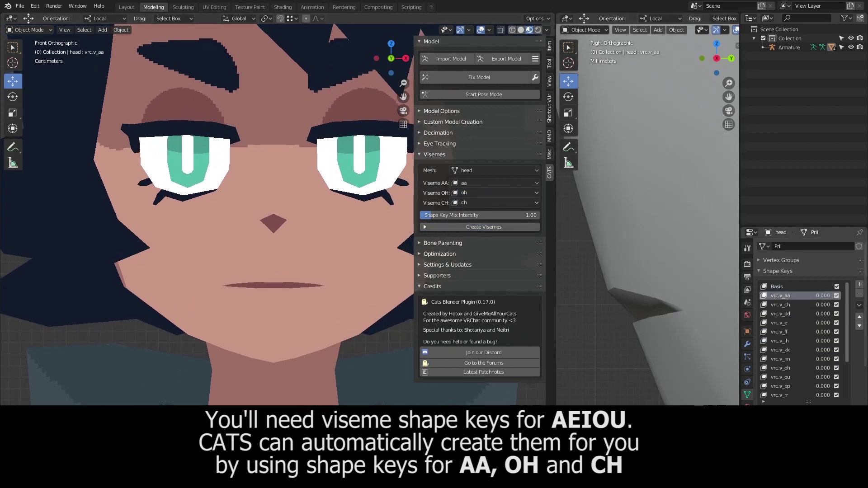
left_click(839, 411)
left_click(783, 307)
left_click(783, 315)
left_click(782, 323)
left_click(782, 332)
left_click(782, 340)
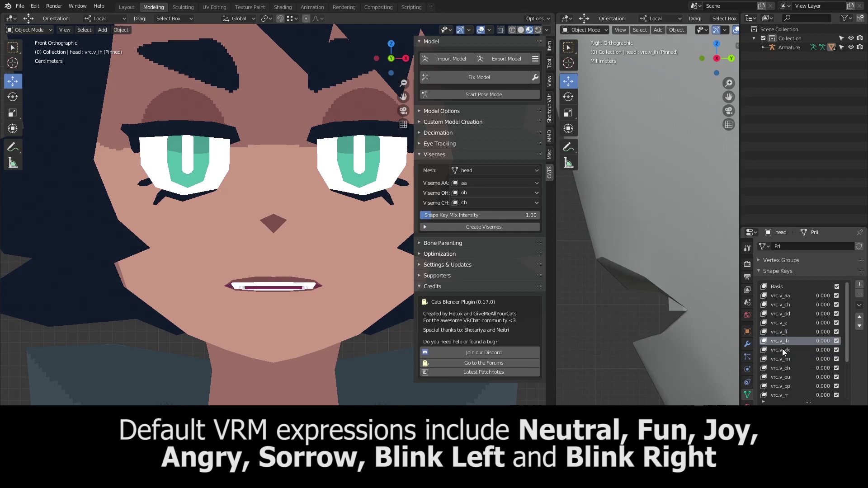
left_click(782, 348)
Preview the Body mesh's expression shape keys one by one, from neutral through toocool
left_click(756, 302)
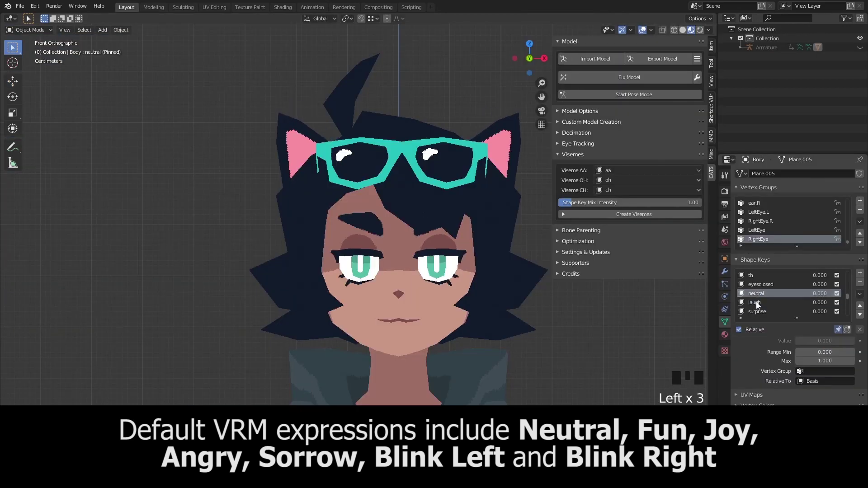
scroll(757, 303, "down", 1)
left_click(756, 303)
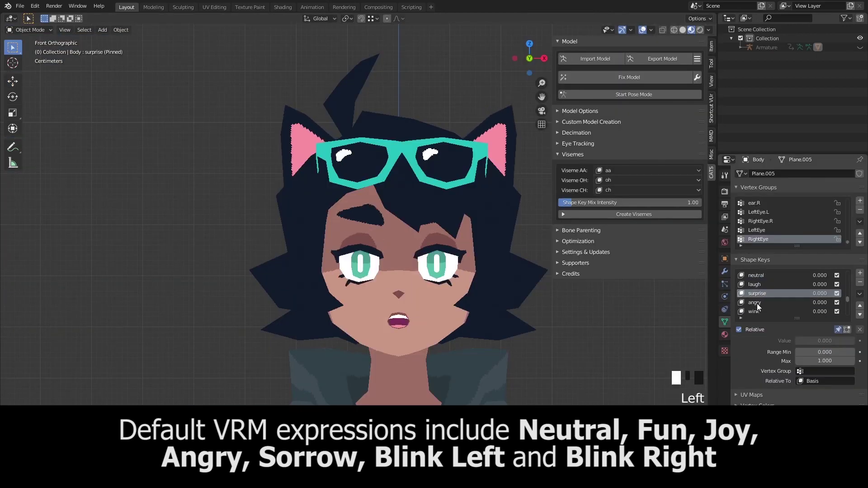
left_click(756, 304)
left_click(754, 307)
scroll(755, 308, "down", 2)
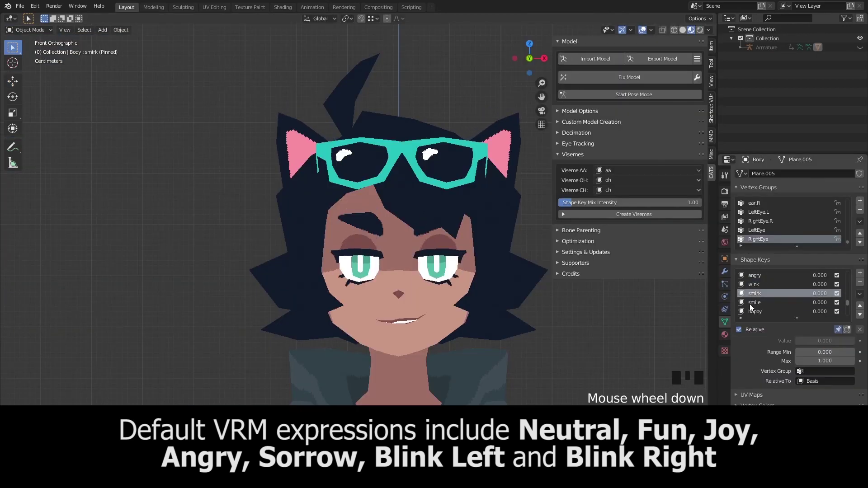
left_click(754, 302)
left_click(759, 313)
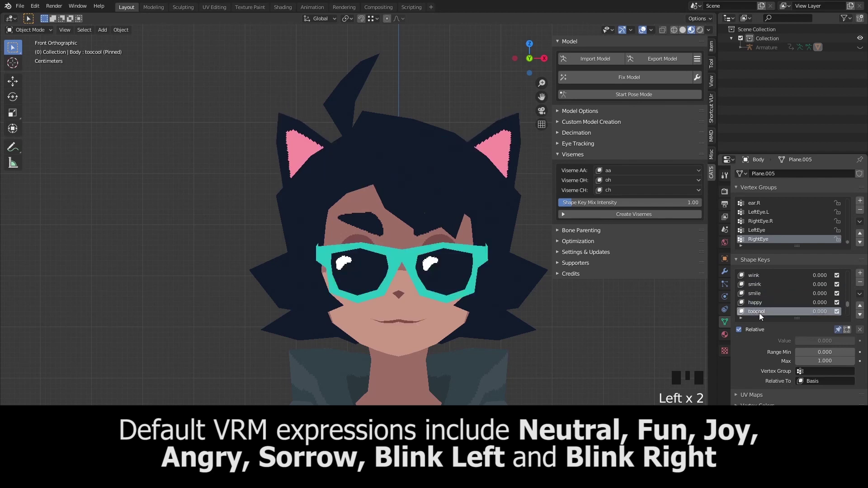
Preview the remaining expression shape keys down the list, including AFK and its thought bubble
scroll(756, 302, "down", 3)
left_click(754, 293)
left_click(756, 302)
left_click(755, 309)
scroll(756, 309, "down", 2)
left_click(756, 303)
scroll(756, 303, "down", 1)
left_click(756, 302)
scroll(755, 303, "down", 2)
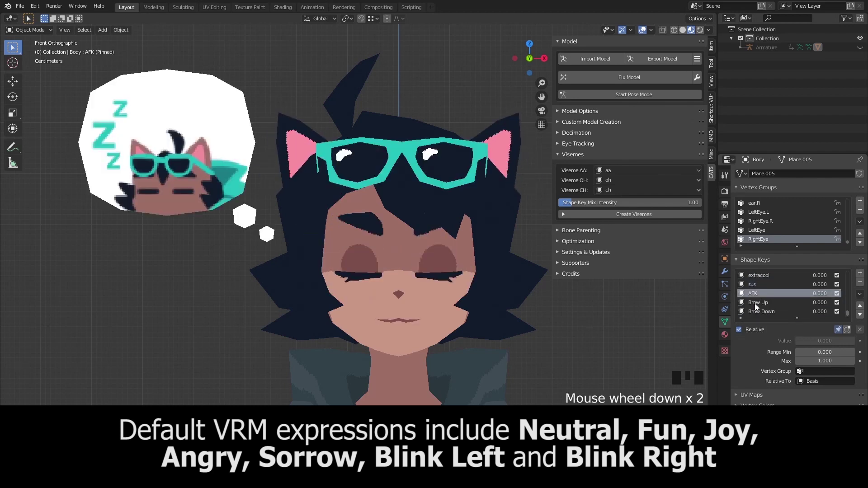
left_click(755, 303)
left_click(755, 302)
left_click(751, 311)
left_click(749, 296)
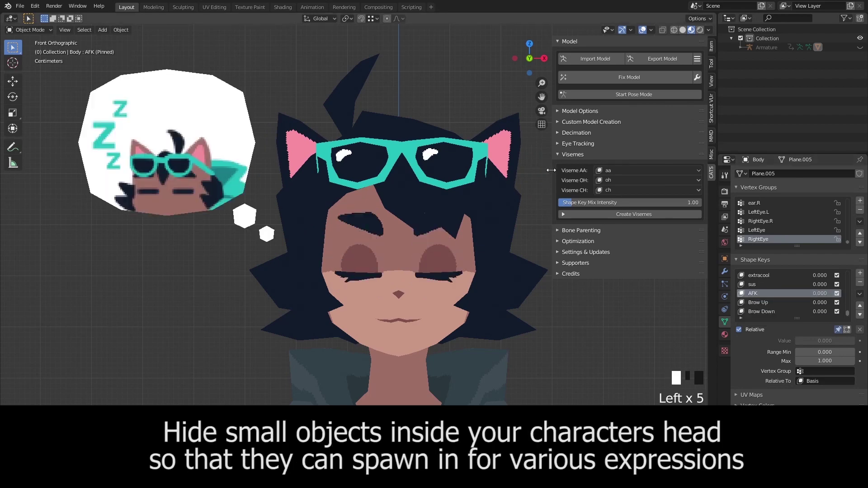
Unpin the AFK shape key and examine the objects hidden inside the head in wireframe
key("n")
left_click(838, 330)
middle_click_drag(660, 226, 618, 194)
left_click(673, 30)
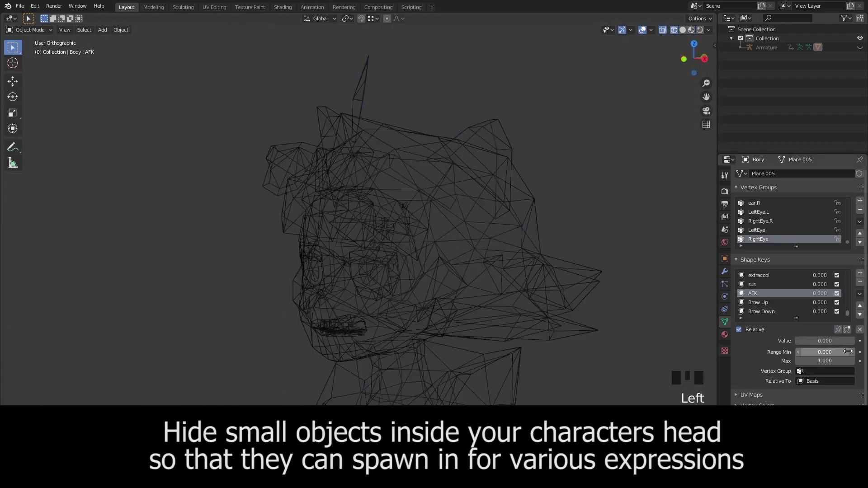
middle_click_drag(642, 334, 430, 197)
right_click(374, 210)
Raise the AFK shape key's value, switch to shaded display, and lower the value again to check how the hidden objects retract
left_click_drag(802, 341, 853, 341)
left_click(691, 30)
mouse_move(633, 271)
middle_mouse_down()
mouse_move(678, 271)
mouse_move(633, 271)
middle_mouse_up()
left_click_drag(850, 341, 812, 341)
middle_click_drag(556, 290, 568, 287)
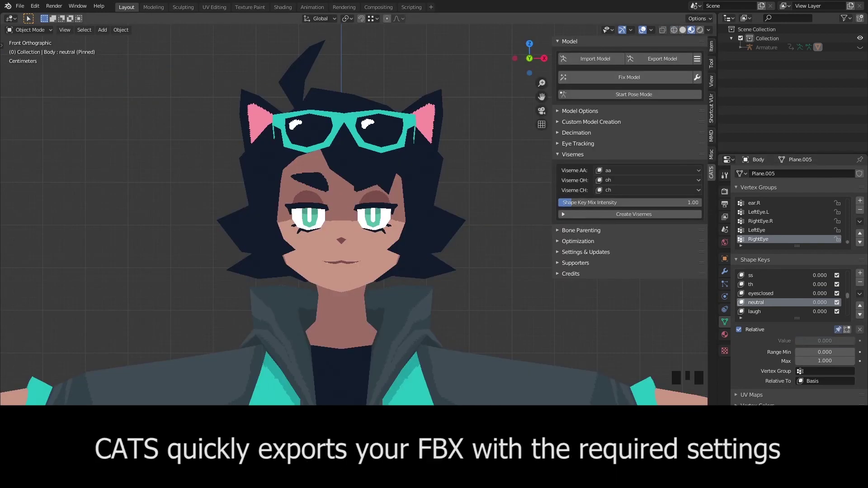
Export the character model as an FBX with CATS
right_click(342, 217)
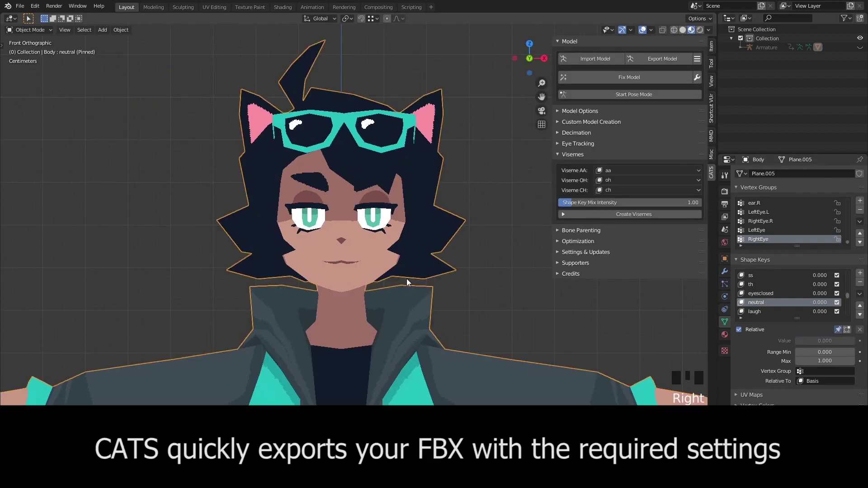
key("a")
key("a")
left_click(673, 56)
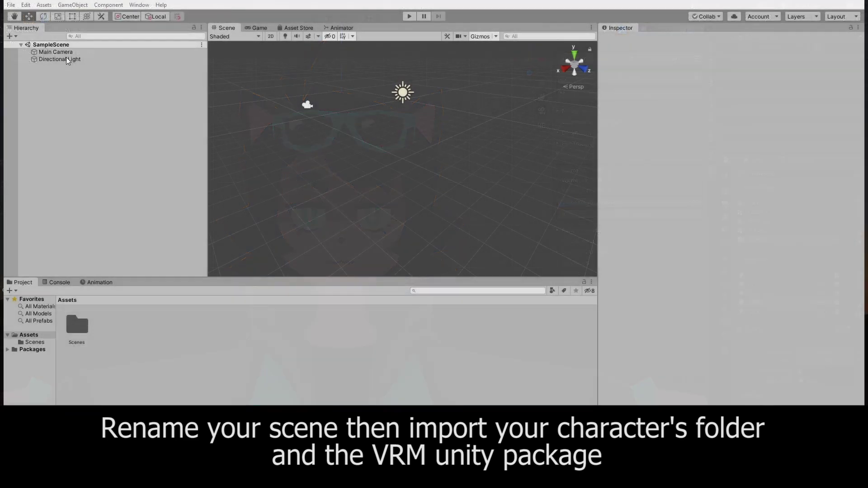
Switch to Unity and save SampleScene as VRPrii in the Assets folder
right_click(53, 45)
left_click(78, 72)
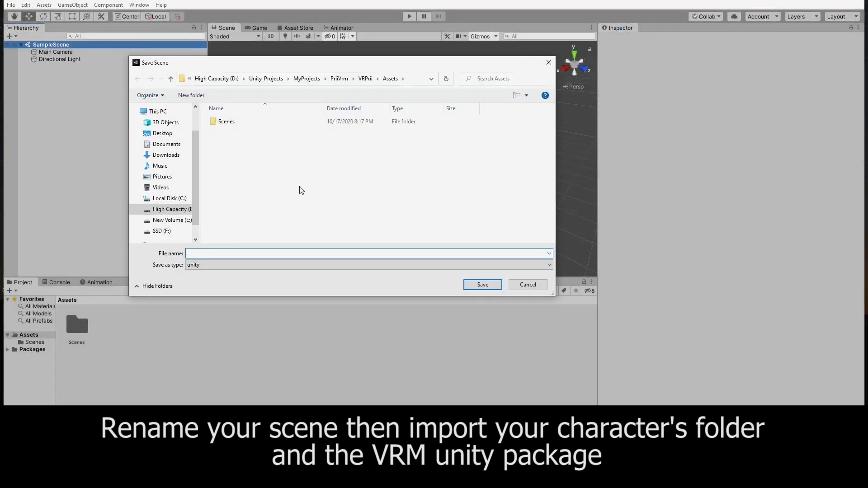
type("VRPrii")
left_click(483, 285)
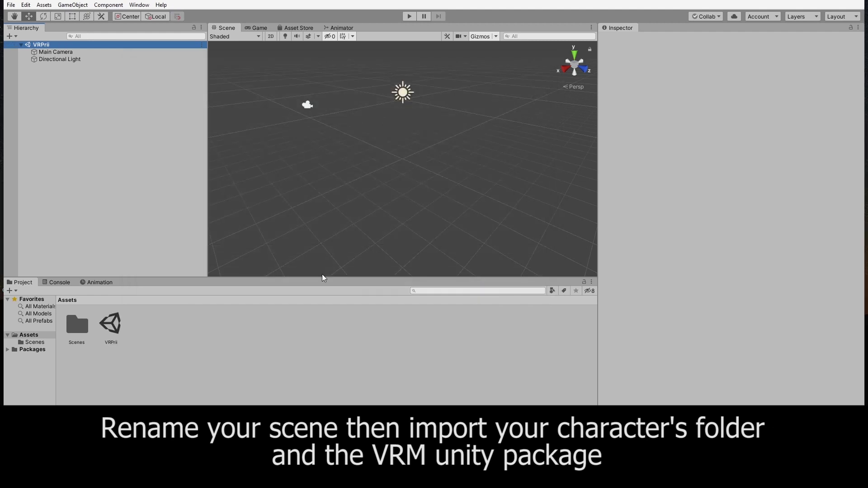
Import the VR_Prii folder and the UniVRM package from drive D into the project's Assets
key("alt+Tab")
left_click_drag(334, 173, 166, 335)
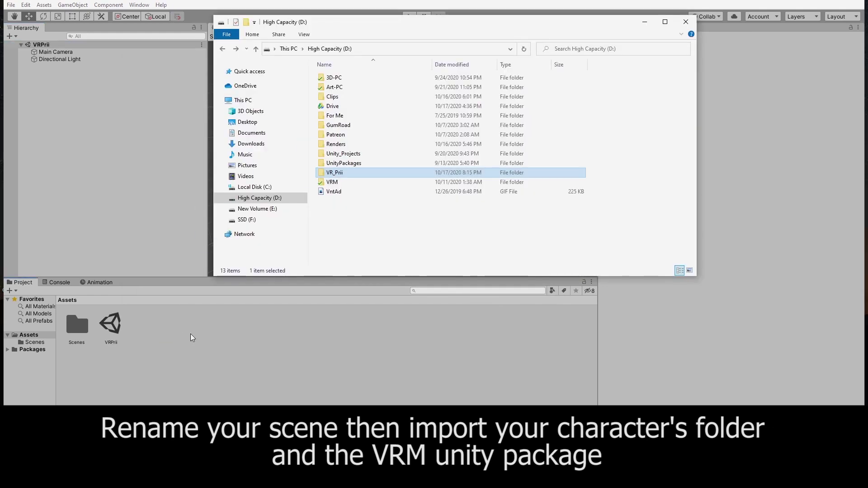
double_click(344, 163)
left_click(322, 79)
left_click_drag(323, 79, 214, 342)
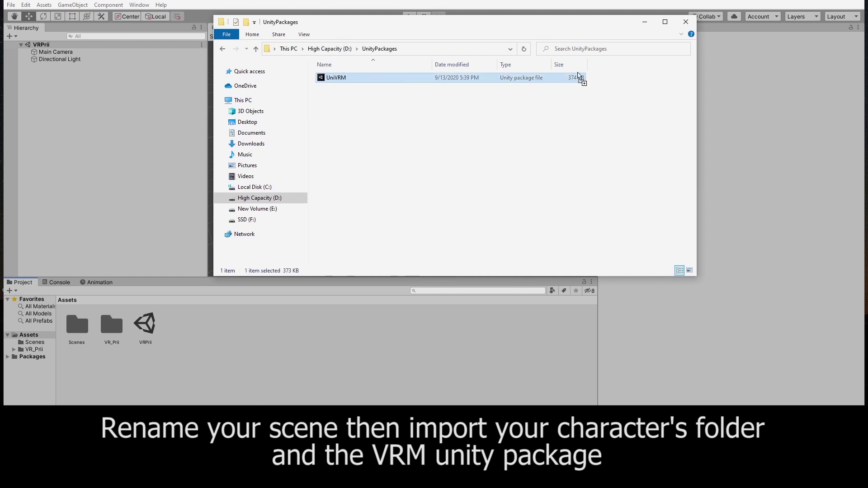
left_click(645, 22)
left_click(160, 258)
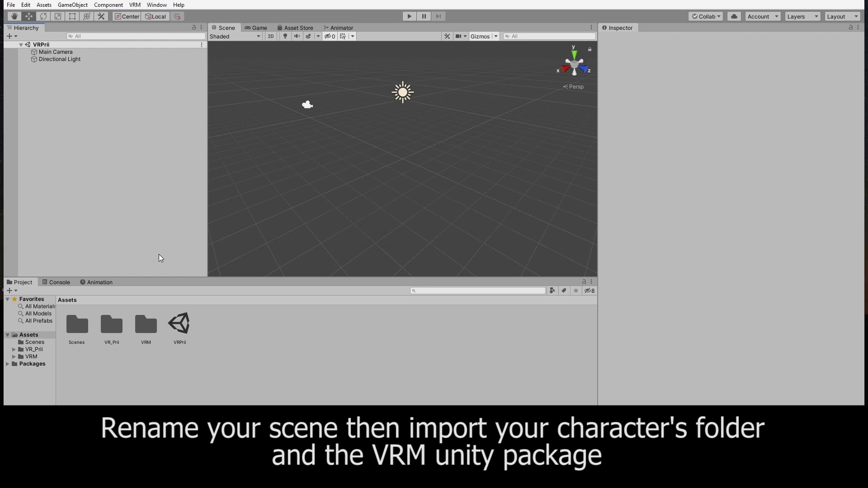
Set the VRPrii model's rig animation type to Humanoid and apply it
left_click(122, 335)
double_click(122, 335)
left_click(122, 335)
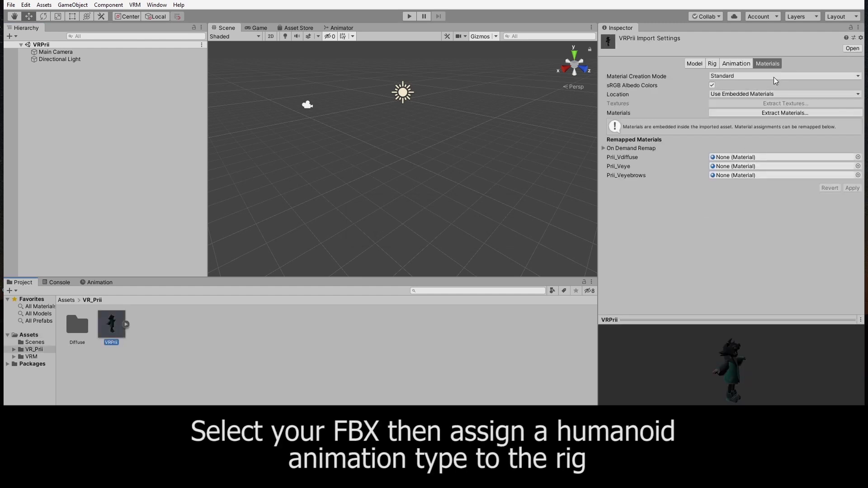
left_click(774, 77)
left_click(714, 65)
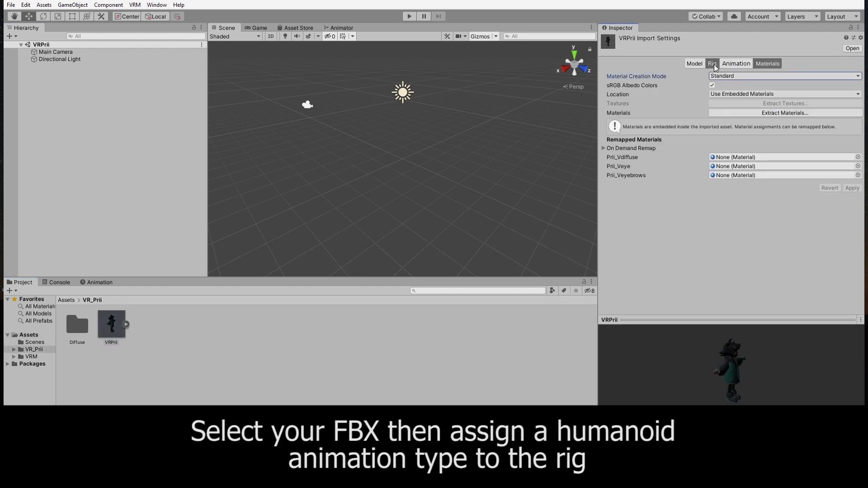
left_click(713, 66)
left_click(784, 76)
left_click(746, 117)
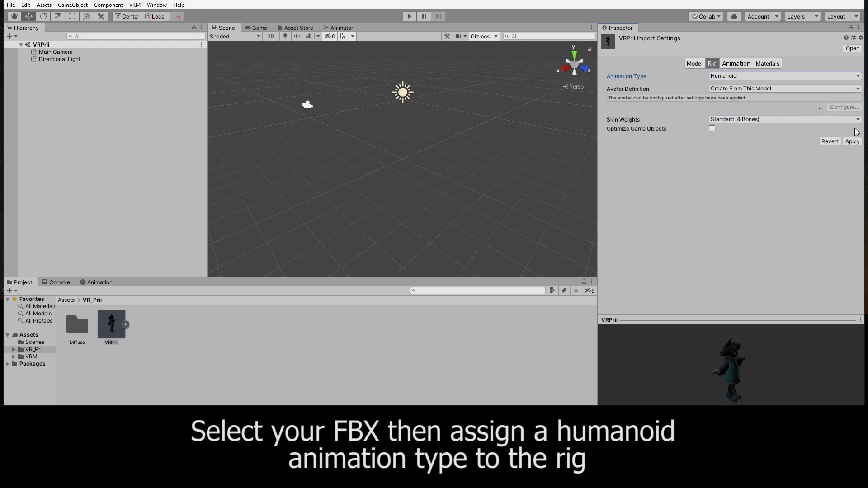
left_click(852, 141)
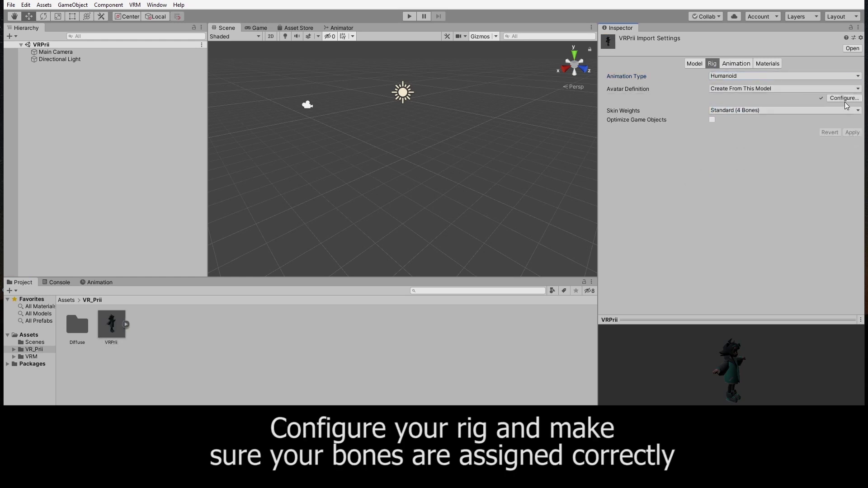
Configure the VRPrii avatar and set the head mapping's Jaw bone to None
left_click(844, 98)
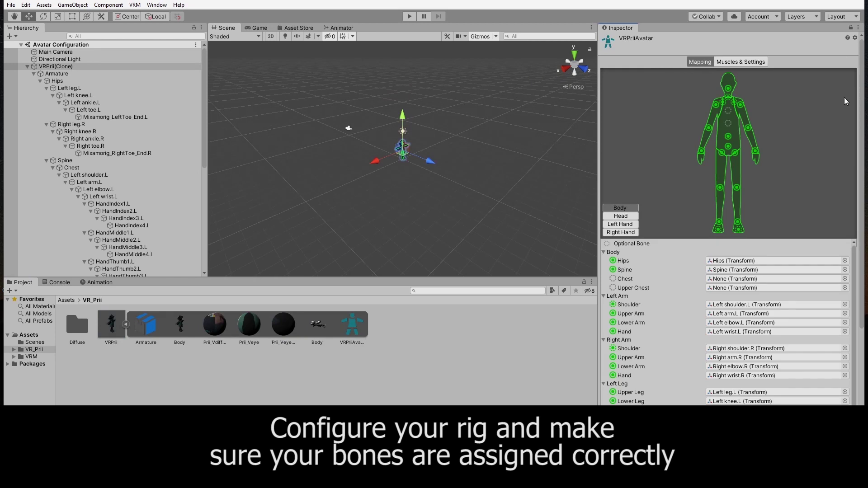
left_click(630, 217)
left_click(741, 297)
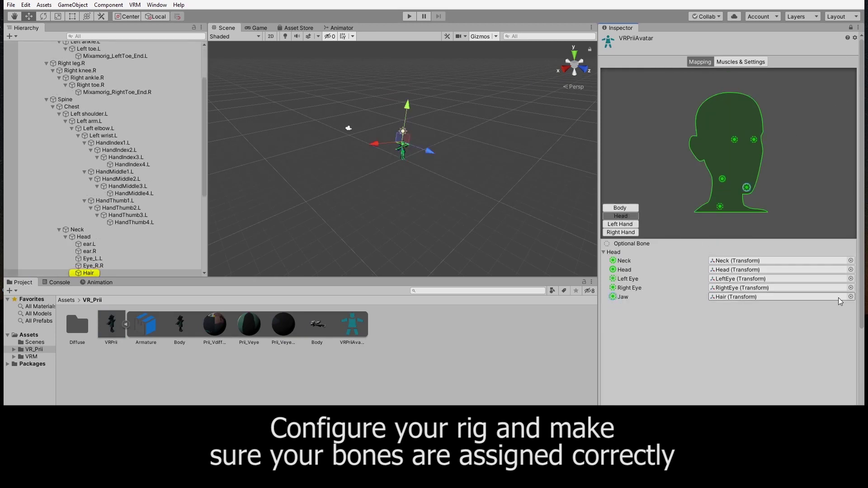
left_click(851, 297)
scroll(46, 68, "up", 3)
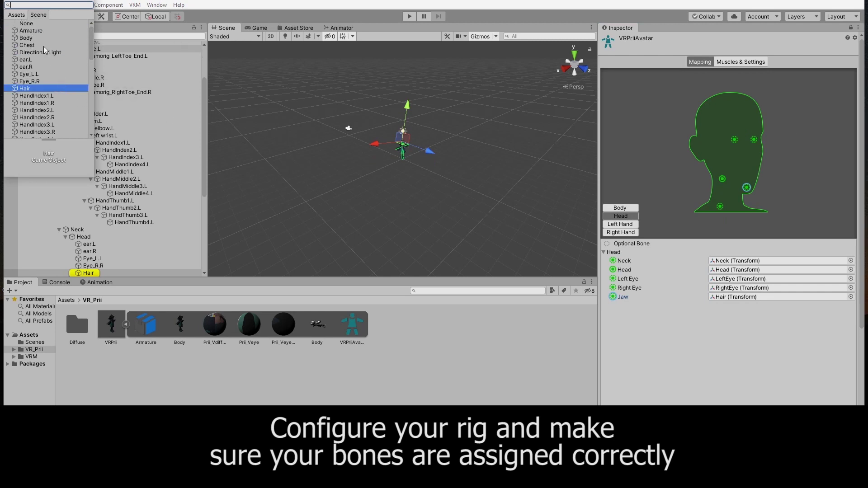
left_click(32, 24)
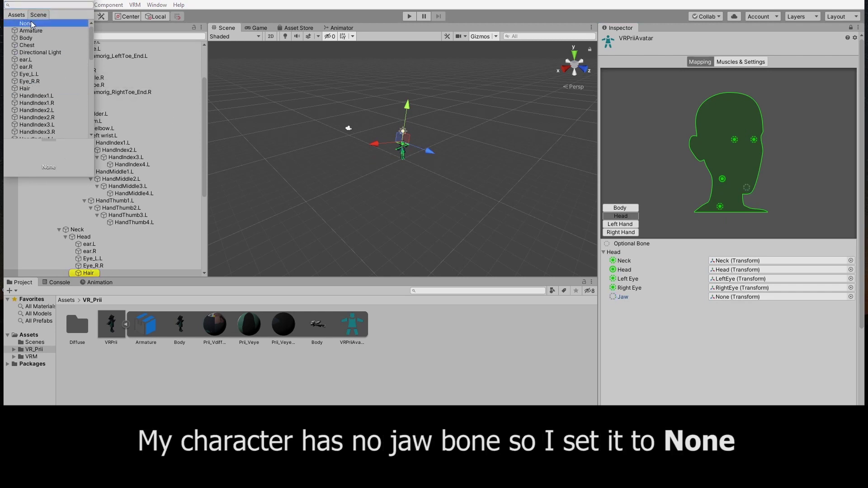
left_click(92, 1)
Reassign the left hand's thumb, index and middle finger bones in the avatar mapping
left_click(615, 224)
left_click_drag(134, 222, 764, 278)
left_click_drag(128, 214, 764, 260)
left_click_drag(132, 164, 764, 297)
left_click_drag(118, 149, 765, 288)
left_click_drag(134, 193, 770, 333)
Reassign the right hand's thumb, index and middle finger bones and finish the avatar configuration
left_click(620, 232)
scroll(136, 190, "down", 6)
left_click_drag(134, 226, 769, 333)
left_click_drag(127, 218, 769, 314)
left_click_drag(132, 197, 752, 297)
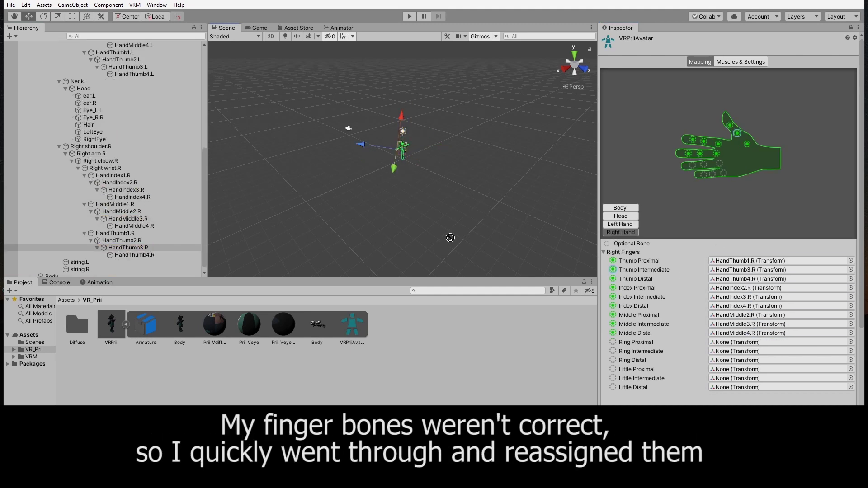
scroll(768, 316, "down", 5)
left_click(845, 373)
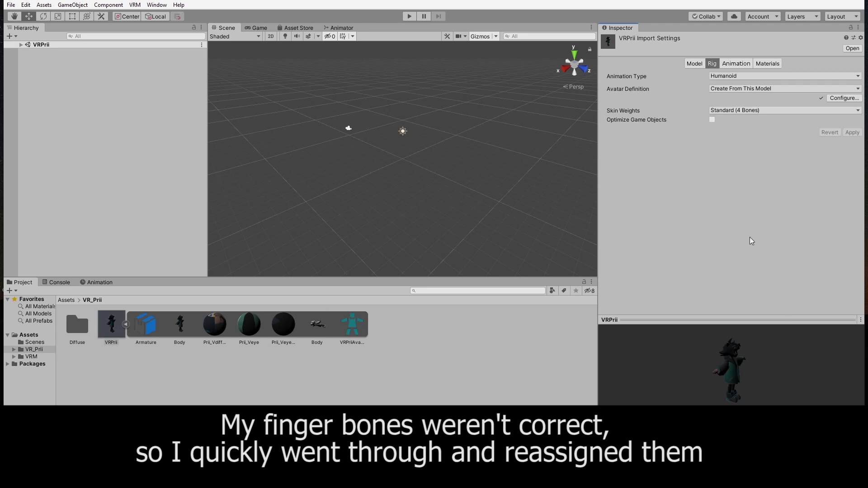
Set the VRPrii model's material location to Use External Materials (Legacy) and apply it
left_click(763, 65)
left_click(755, 76)
left_click(730, 72)
left_click(746, 94)
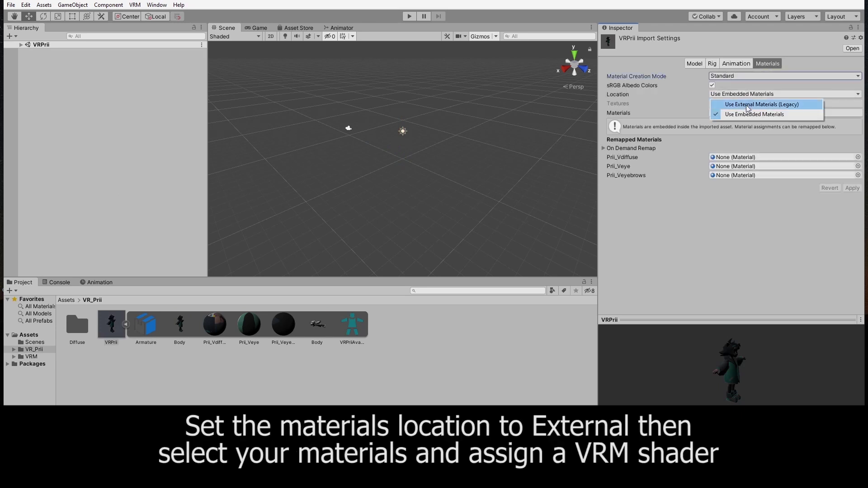
left_click(746, 105)
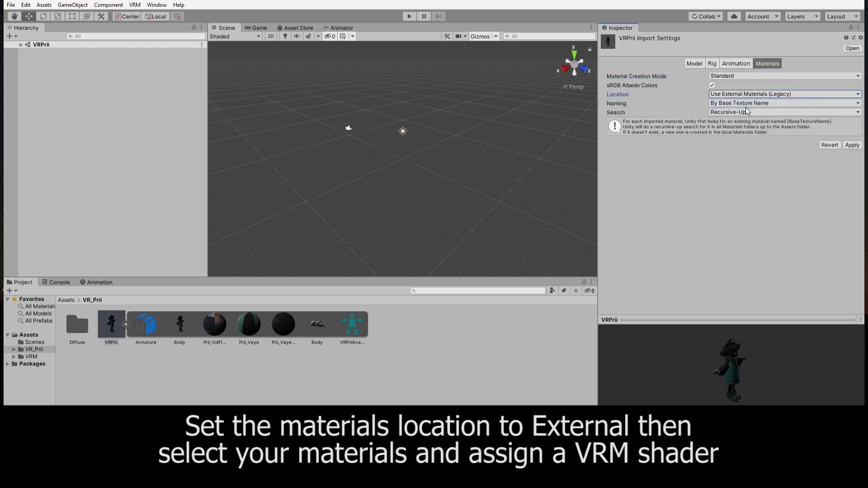
left_click(853, 146)
Assign the VRM UnlitTexture shader to the Prii_Vdiffuse material in the Materials folder
double_click(111, 326)
left_click(78, 331)
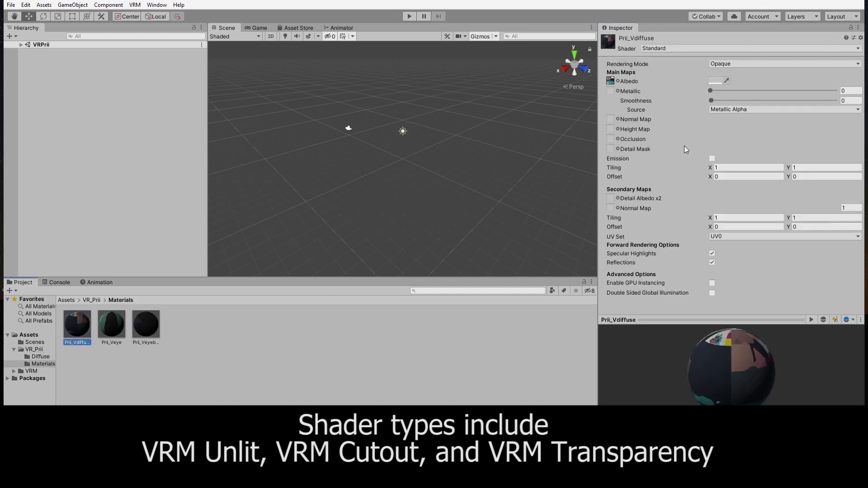
left_click(723, 49)
left_click(659, 165)
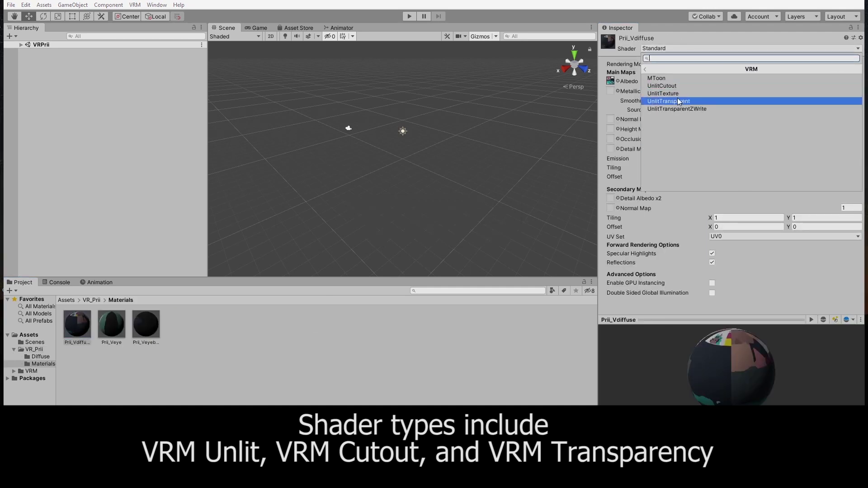
left_click(674, 94)
Assign the VRM UnlitCutout shader to the Prii_Veye material
left_click(111, 340)
left_click(651, 50)
left_click(661, 170)
left_click(674, 87)
Set the Prii_Veyebrow material to a VRM unlit shader, trying UnlitTexture and settling on UnlitCutout
left_click(146, 328)
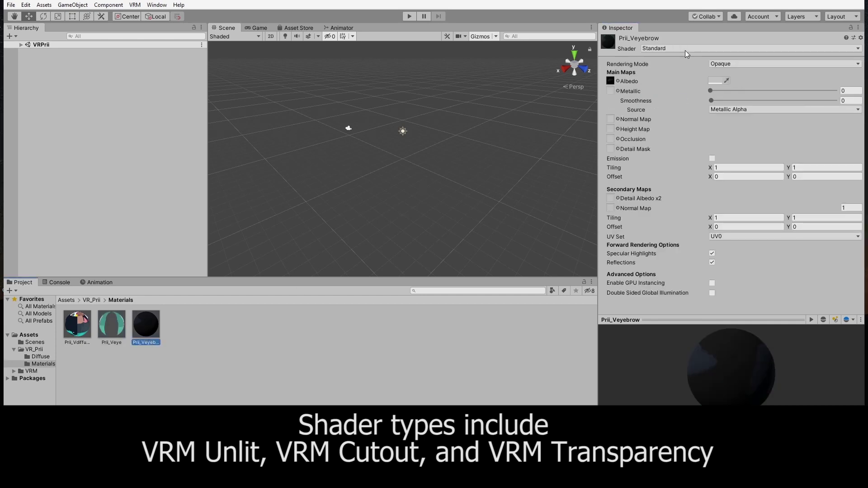
left_click(685, 49)
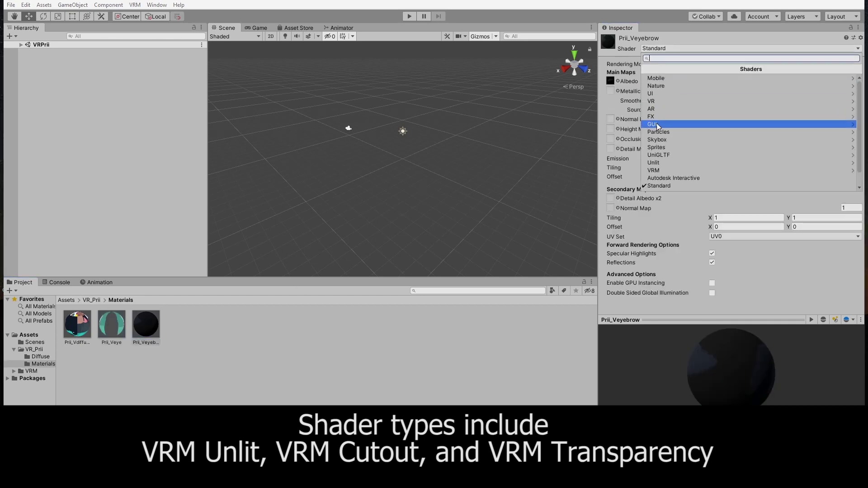
left_click(659, 172)
left_click(673, 94)
left_click(686, 48)
left_click(659, 172)
left_click(662, 85)
left_click(76, 326)
Check the VRPrii model's preview in the VR_Prii folder and add the model to the VRPrii scene
left_click(46, 348)
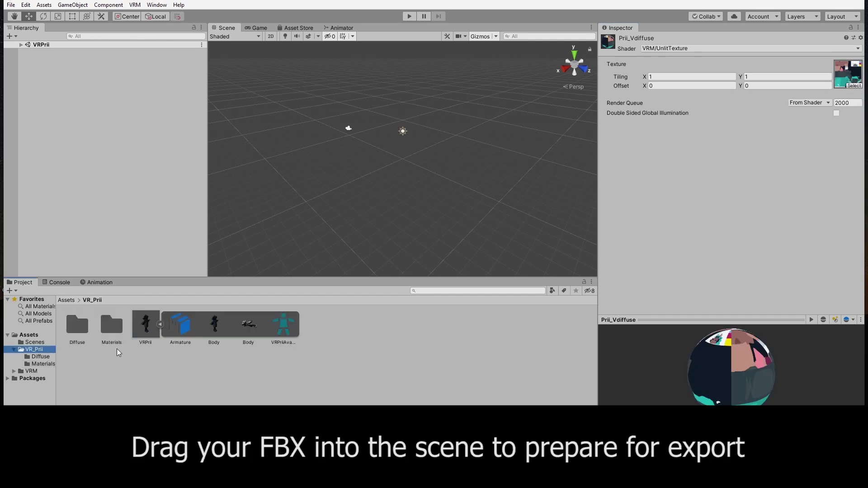
left_click(144, 330)
left_click_drag(776, 385, 717, 383)
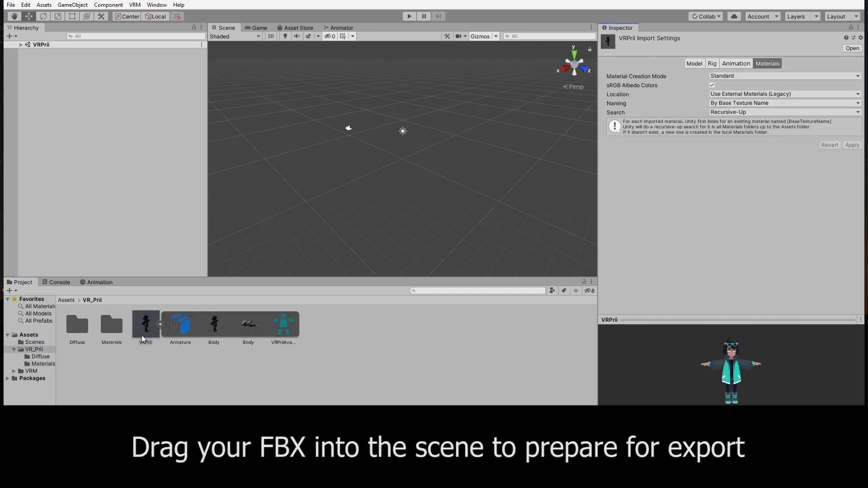
left_click(23, 44)
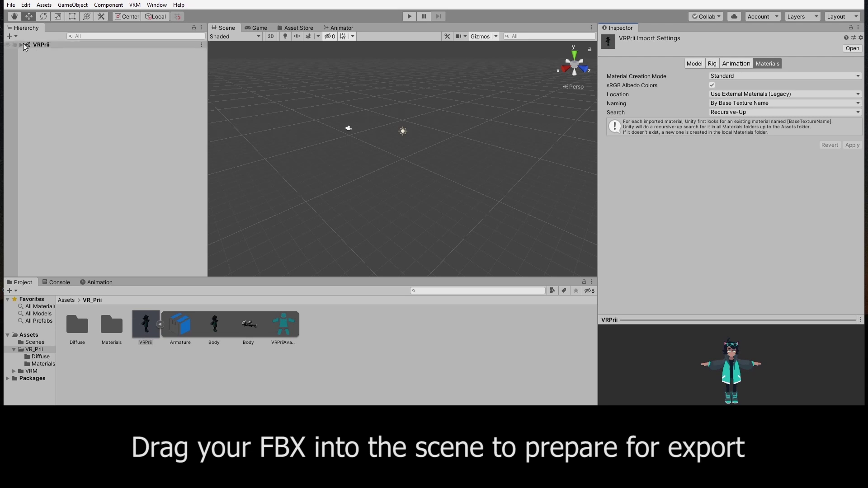
left_click(21, 45)
left_click_drag(143, 309, 85, 102)
scroll(436, 190, "up", 8)
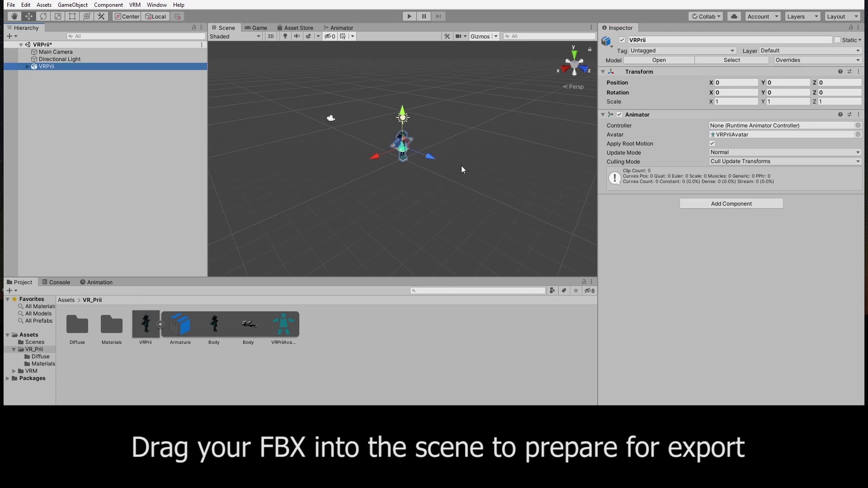
Frame the VRPrii model in the scene and start the UniVRM humanoid export for it
middle_click_drag(473, 168, 447, 209)
right_click_drag(447, 209, 433, 209)
middle_click_drag(432, 210, 453, 221)
scroll(409, 196, "up", 9)
right_click_drag(453, 221, 445, 199)
middle_click_drag(445, 199, 413, 167)
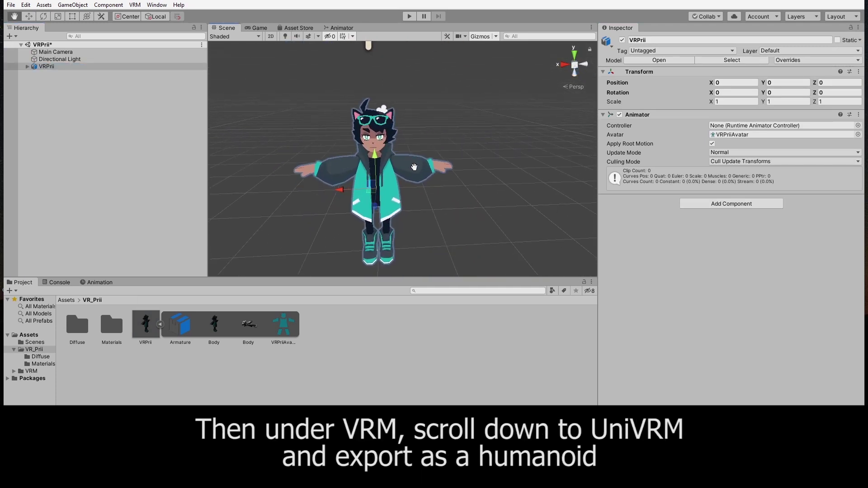
left_click(135, 5)
mouse_move(150, 40)
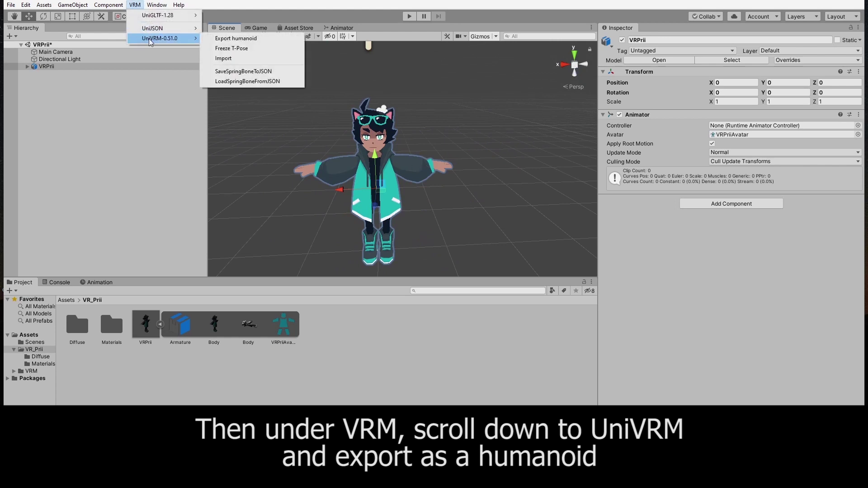
left_click(232, 38)
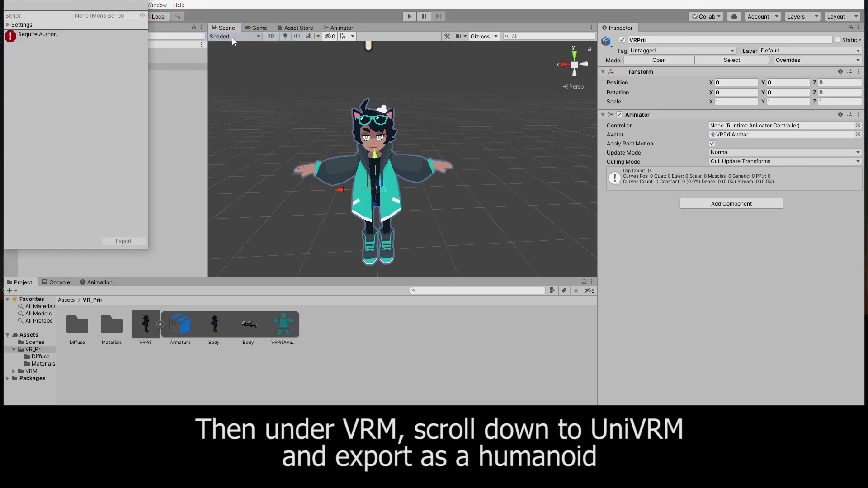
Fill in the author in the export settings and save the VRM as VRPrii in the Assets folder
left_click(9, 25)
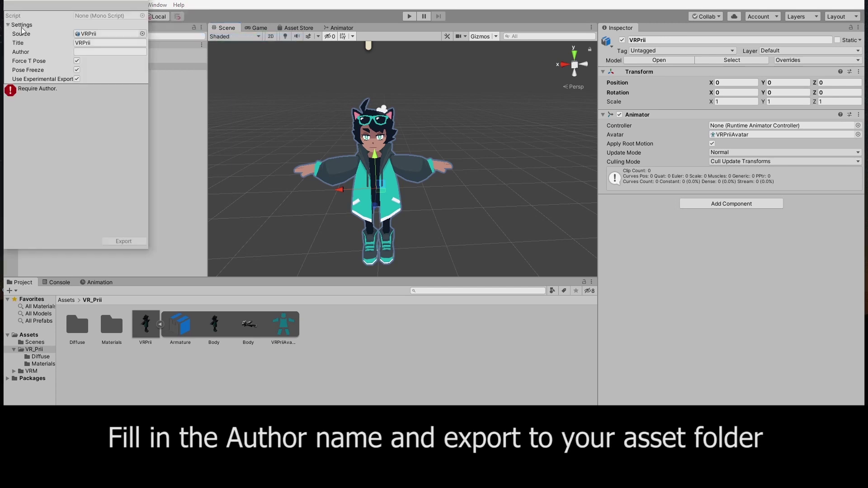
left_click(99, 54)
type("Priichu")
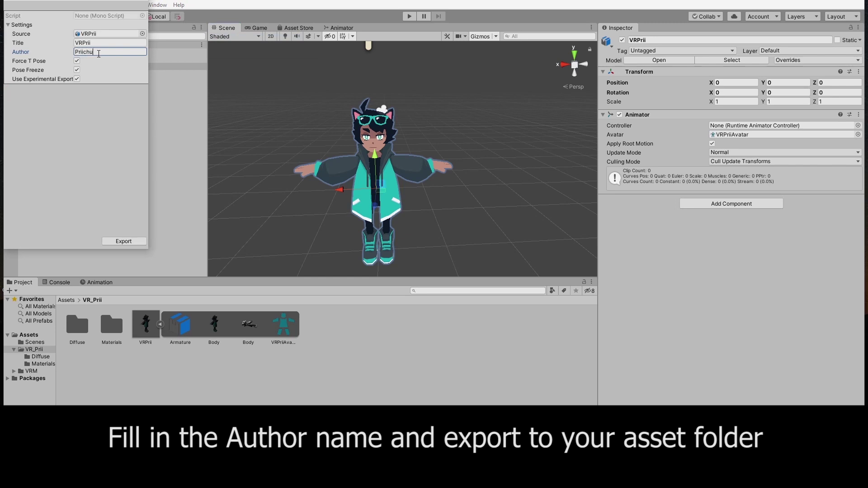
left_click(126, 242)
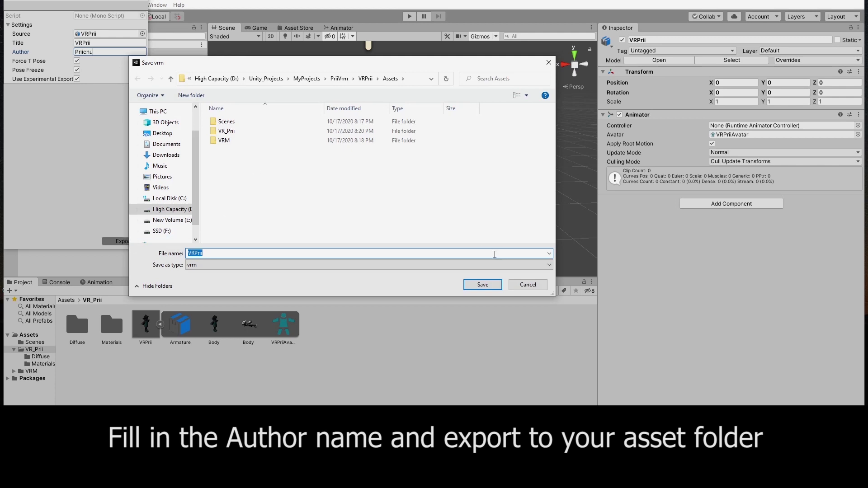
left_click(483, 284)
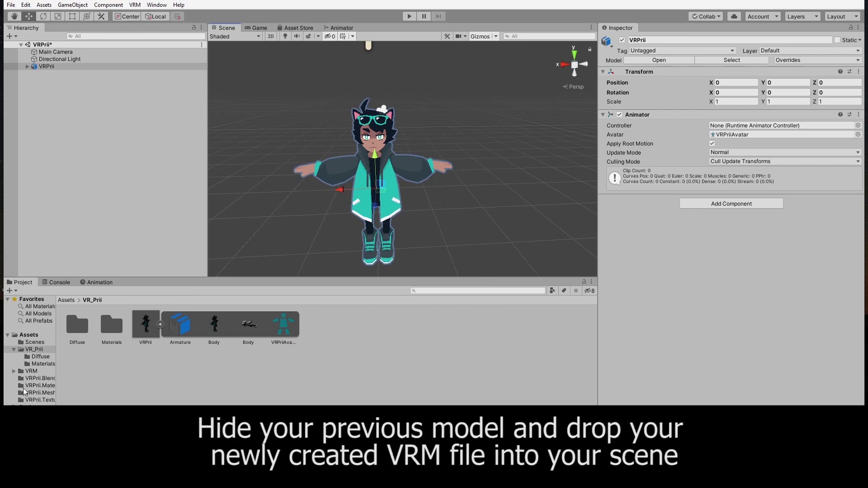
Hide the original VRPrii model and add the exported VRPrii prefab from the Assets folder to the scene
left_click(29, 335)
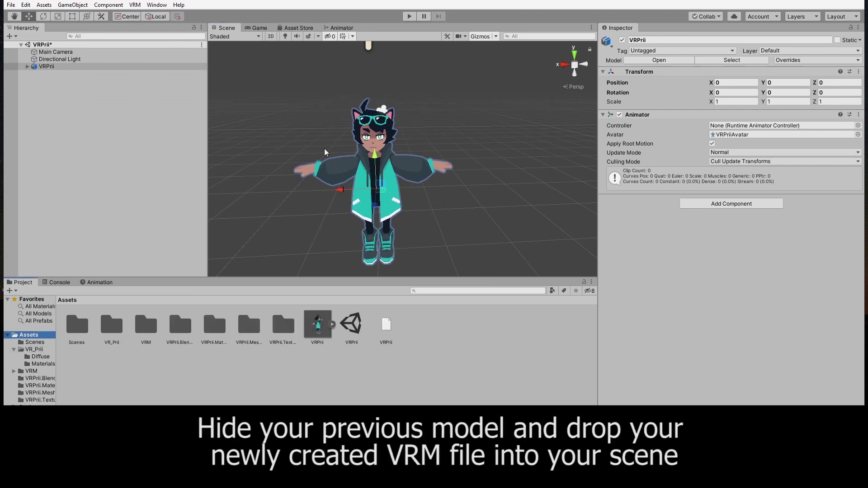
left_click(623, 40)
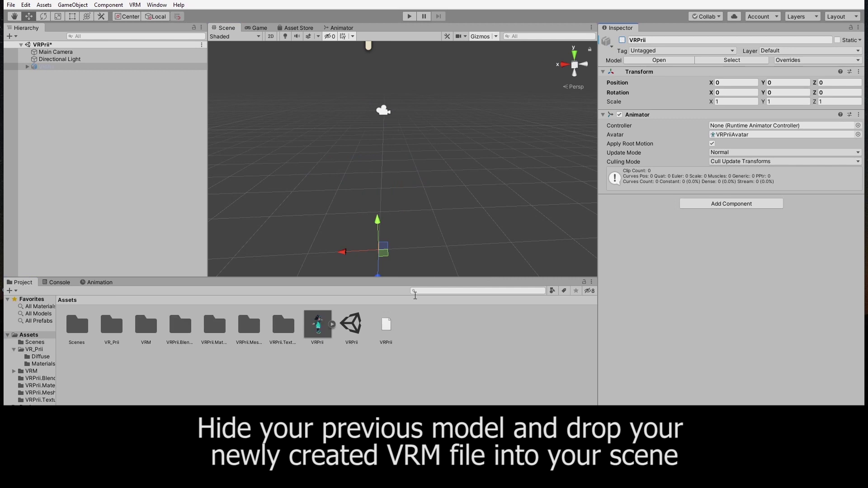
left_click_drag(317, 330, 88, 135)
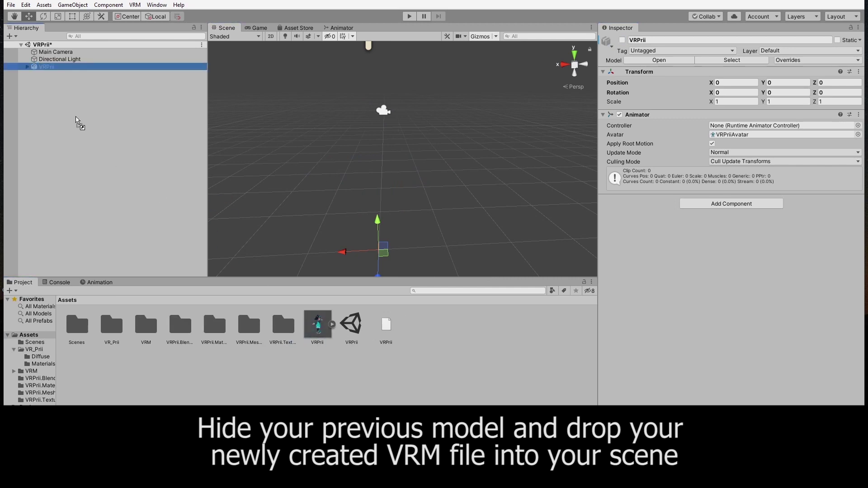
left_click(49, 73)
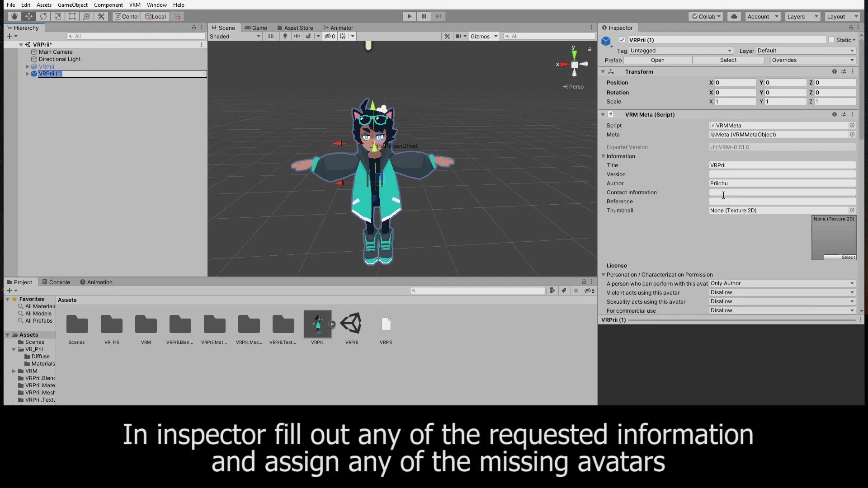
Assign VRPriiAvatar as the avatar in the new model's VRM Humanoid Description
scroll(723, 196, "down", 3)
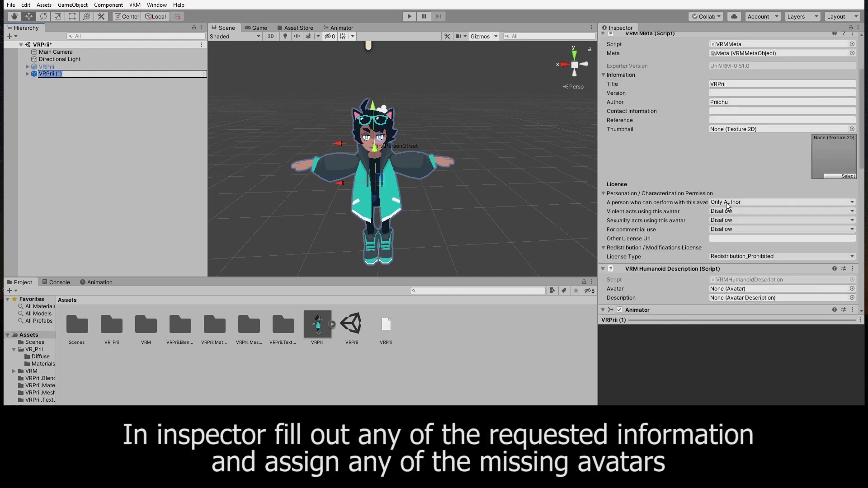
scroll(721, 212, "down", 3)
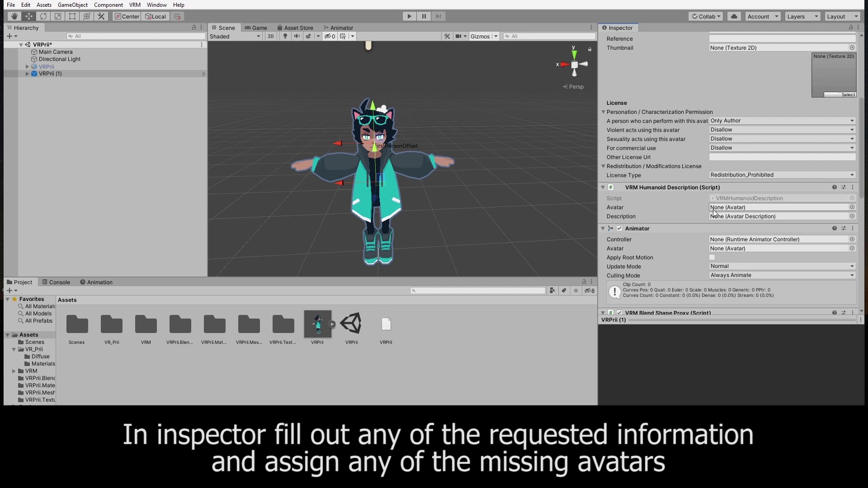
left_click(713, 209)
left_click(851, 207)
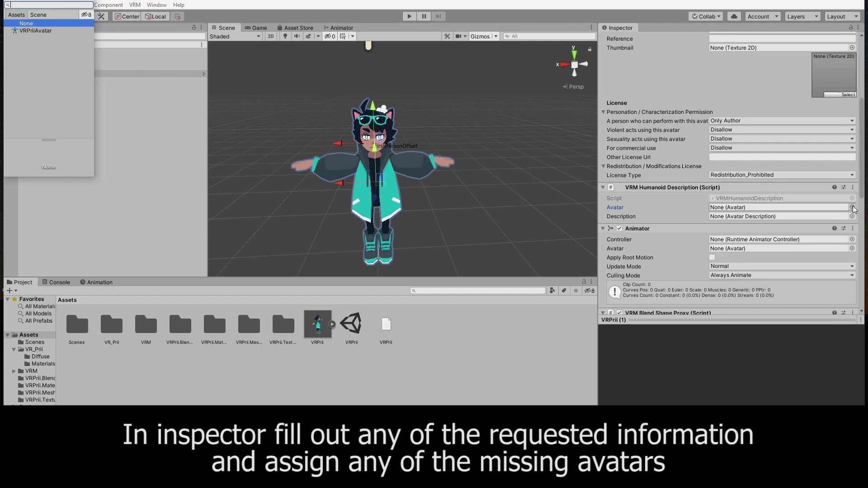
left_click(35, 30)
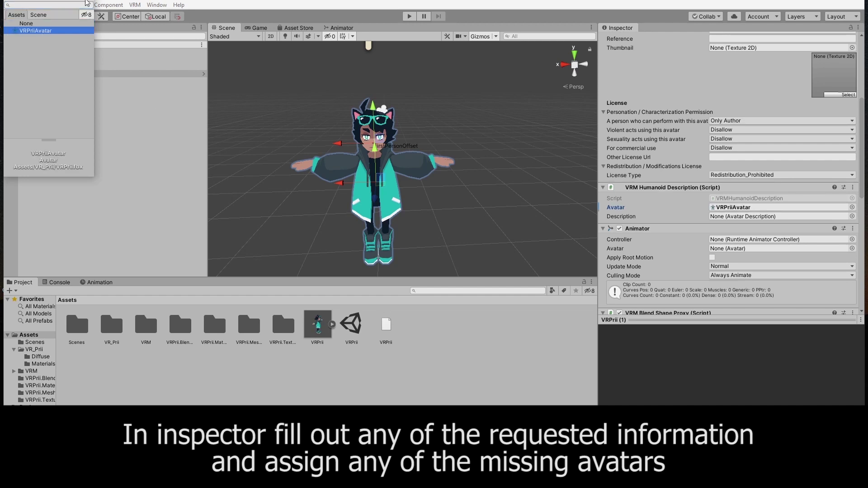
double_click(35, 30)
Disable the VRM Look At Head script on the new VRPrii model
scroll(710, 230, "down", 6)
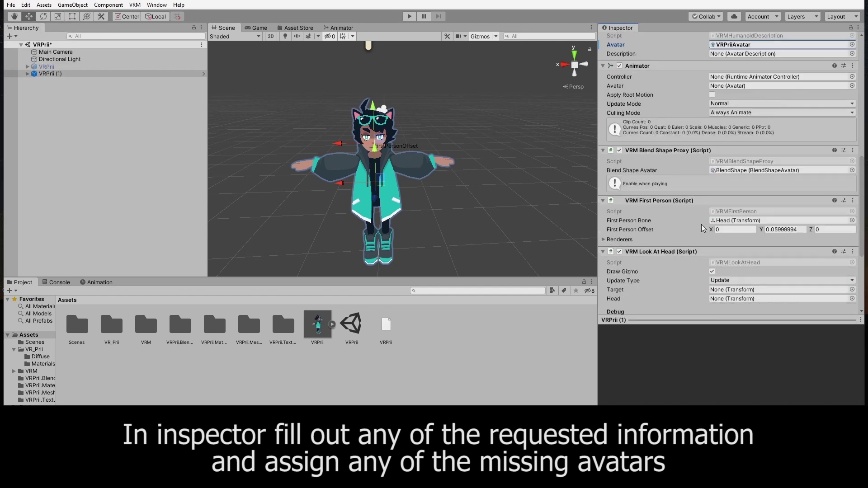
scroll(701, 225, "down", 5)
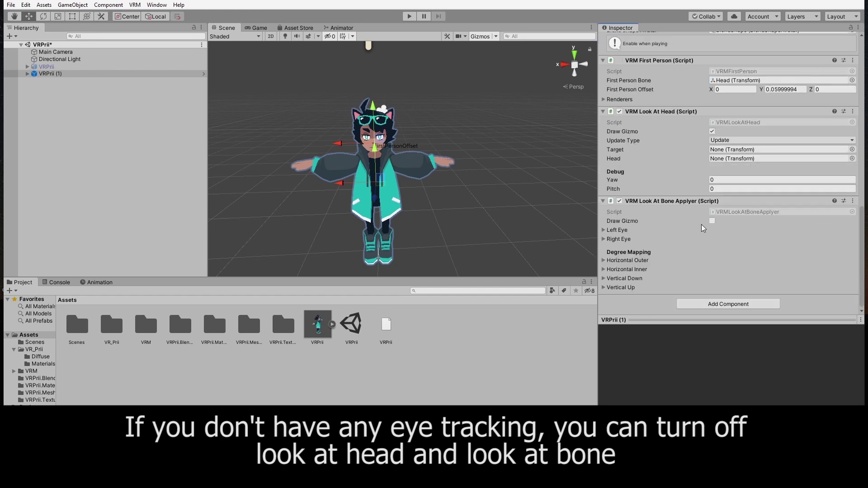
left_click(619, 112)
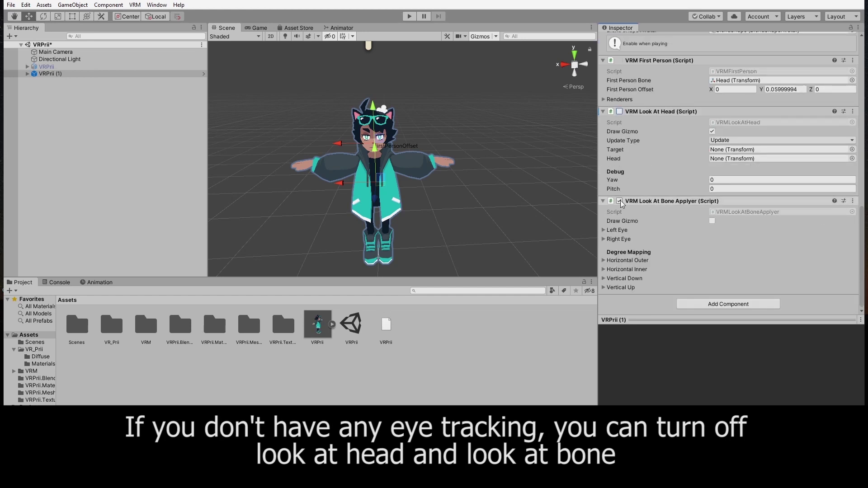
scroll(676, 229, "up", 10)
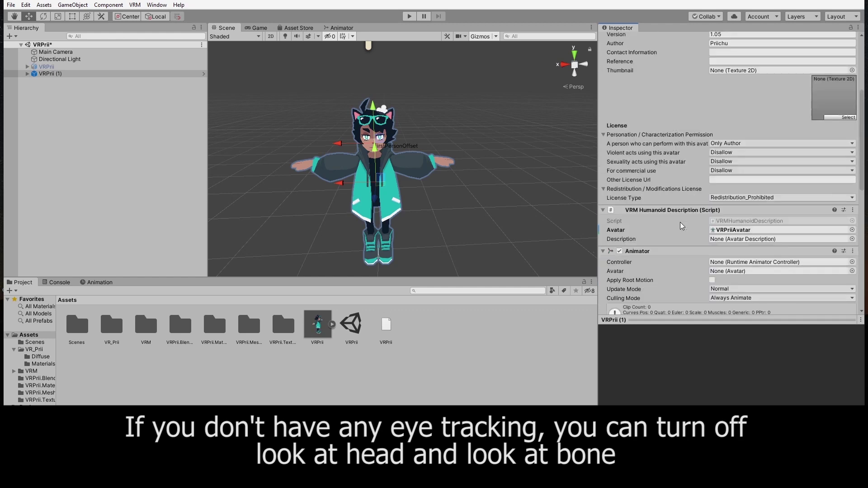
scroll(680, 222, "up", 3)
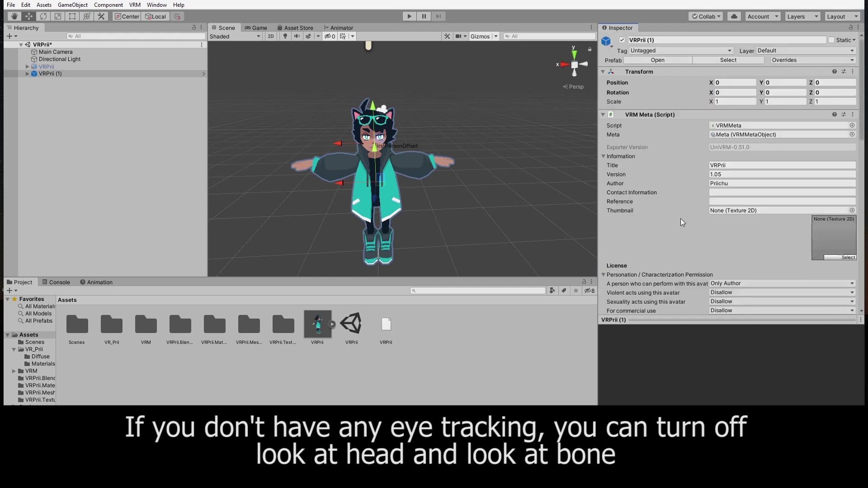
Open the BlendShape avatar referenced by the VRM Blend Shape Proxy and frame the face in its preview
scroll(680, 218, "down", 10)
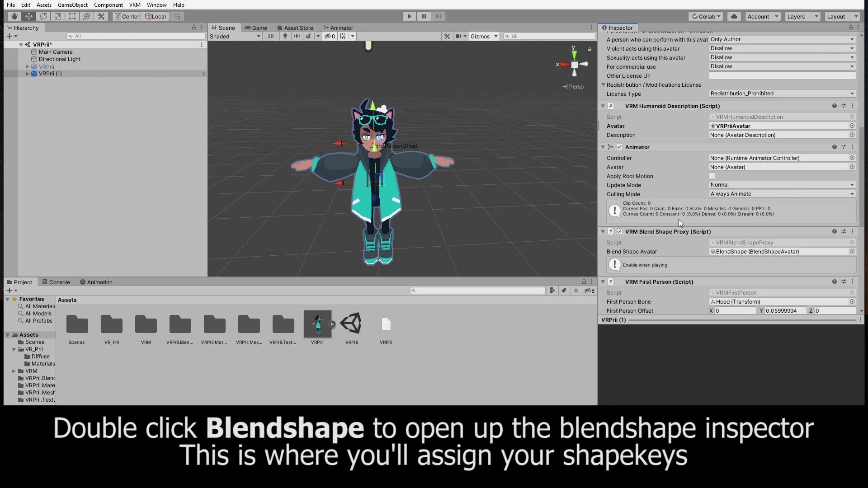
left_click(760, 252)
double_click(832, 253)
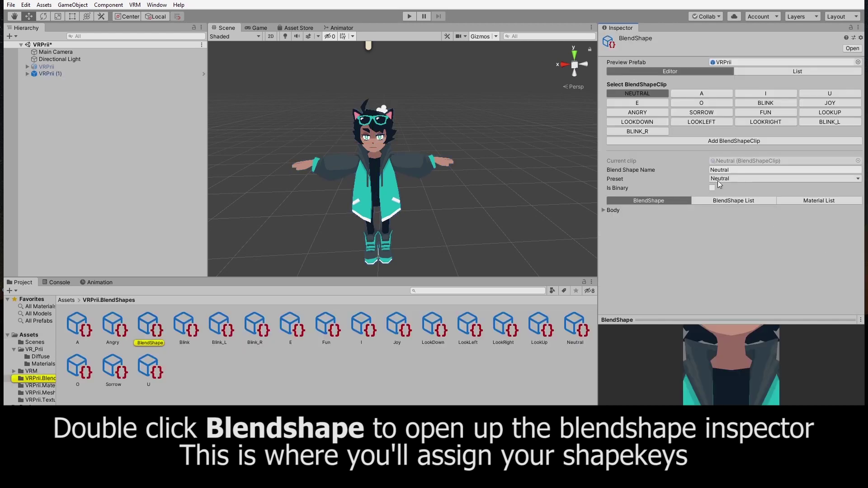
middle_click_drag(723, 365, 722, 383)
scroll(722, 384, "down", 3)
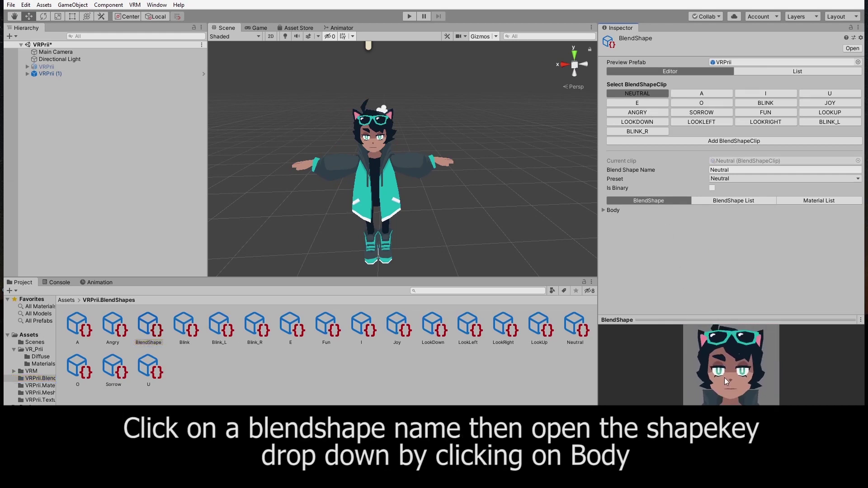
Set the neutral shape key of Body to 100 for the NEUTRAL blend shape clip
left_click(609, 210)
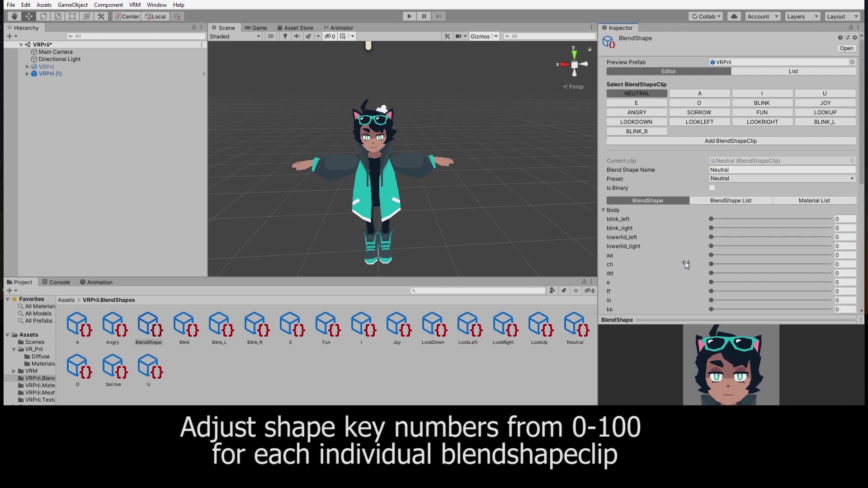
scroll(685, 262, "down", 5)
left_click_drag(711, 228, 849, 231)
scroll(789, 244, "up", 6)
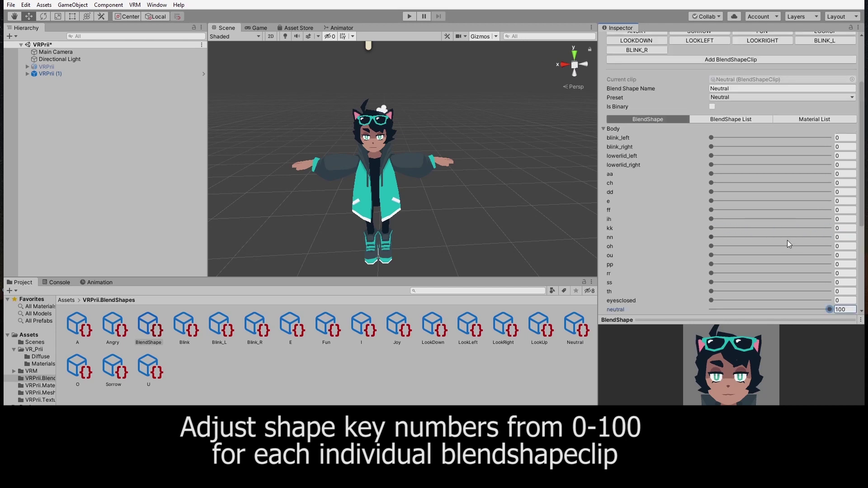
Set the aa shape key to 100 for clip A and the ih shape key to 100 for clip I
left_click(692, 96)
left_click(611, 211)
left_click_drag(713, 257, 840, 259)
left_click(745, 95)
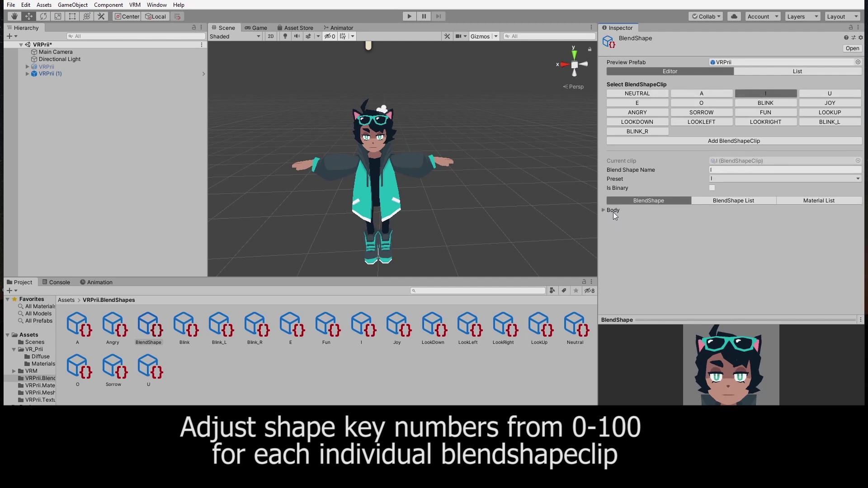
left_click(613, 211)
scroll(615, 226, "down", 3)
left_click_drag(713, 222, 834, 221)
scroll(769, 226, "up", 3)
Set the e shape key to 100 for clip E and the oh shape key to 100 for clip O
left_click(636, 102)
left_click(617, 210)
left_click_drag(711, 283, 831, 282)
left_click(699, 103)
scroll(655, 217, "down", 6)
left_click_drag(711, 165, 831, 164)
scroll(769, 165, "up", 6)
Raise the Body shape key for the BLINK clip's expression to 100
left_click(824, 93)
left_click(762, 103)
left_click(614, 211)
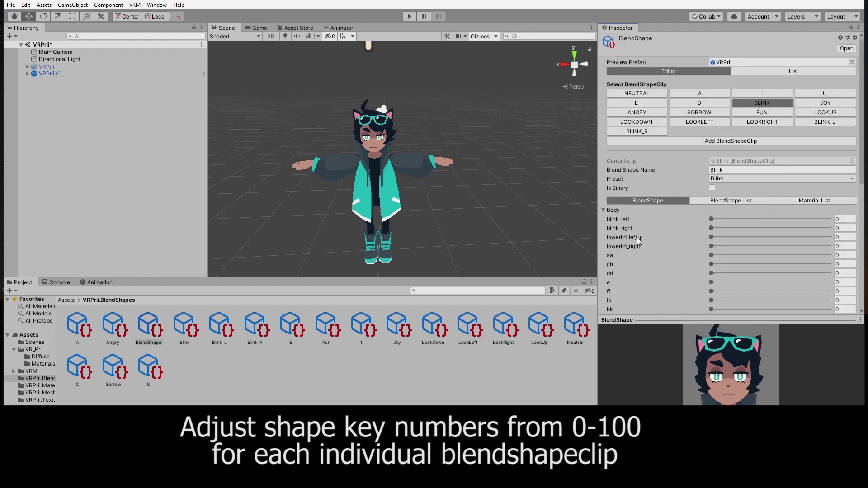
scroll(639, 239, "down", 9)
left_click_drag(712, 163, 828, 173)
scroll(827, 173, "up", 9)
Set the angry shape key to 100 for the ANGRY clip and the sad shape key to 100 for the SORROW clip
left_click(637, 111)
left_click(614, 211)
scroll(633, 226, "down", 9)
left_click_drag(711, 181, 847, 184)
left_click(698, 112)
left_click(614, 211)
left_click_drag(711, 235, 855, 232)
scroll(814, 204, "up", 9)
Set blink_left and lowerlid_left to 100 for the BLINK_L clip, and blink_right and lowerlid_right to 100 for BLINK_R
left_click(762, 113)
scroll(762, 181, "down", 9)
scroll(759, 181, "up", 9)
left_click(824, 122)
left_click_drag(711, 219, 854, 220)
left_click_drag(711, 238, 841, 247)
left_click(637, 131)
scroll(642, 231, "down", 9)
scroll(642, 231, "up", 9)
Add a blend shape clip named Surprised and set its surprise shape key to 100
left_click(723, 144)
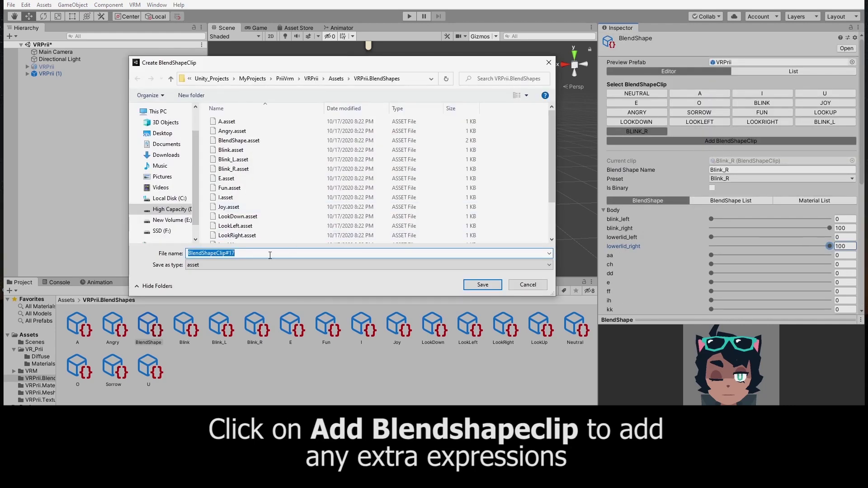
type("Surprised")
key("Return")
scroll(655, 235, "down", 10)
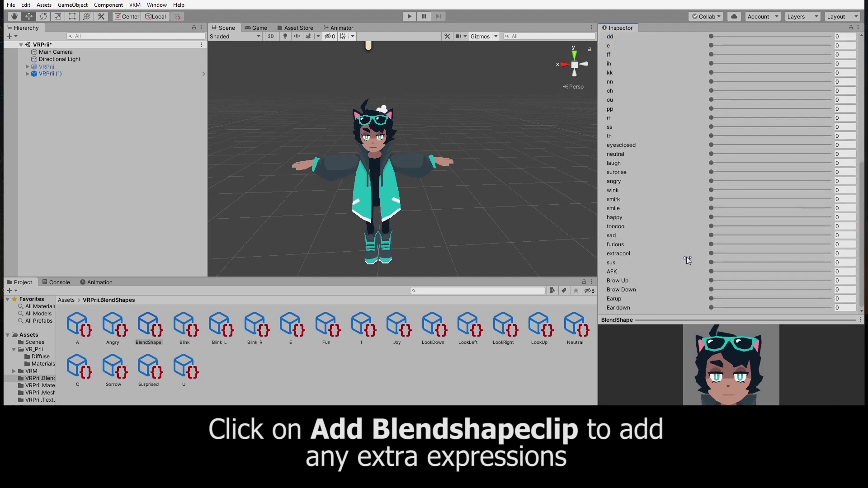
left_click_drag(712, 172, 834, 173)
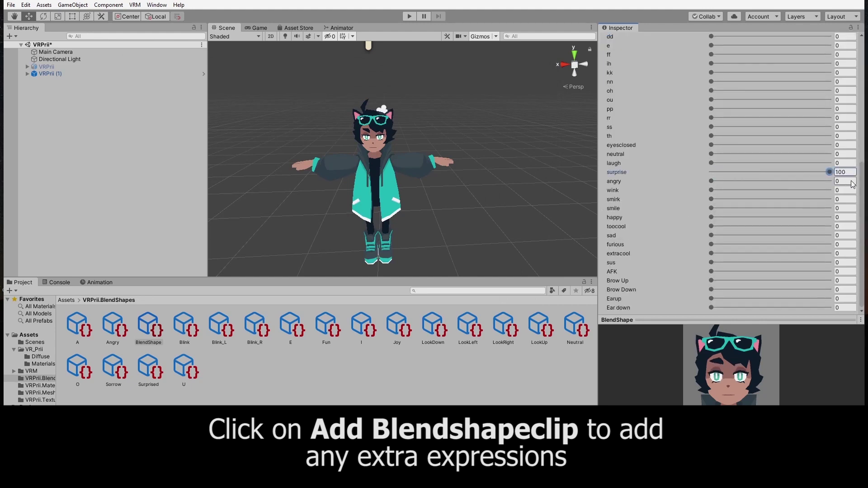
Add two more blend shape clips named Toocool and Ultracool
scroll(723, 235, "up", 10)
left_click(682, 140)
type("Toocool")
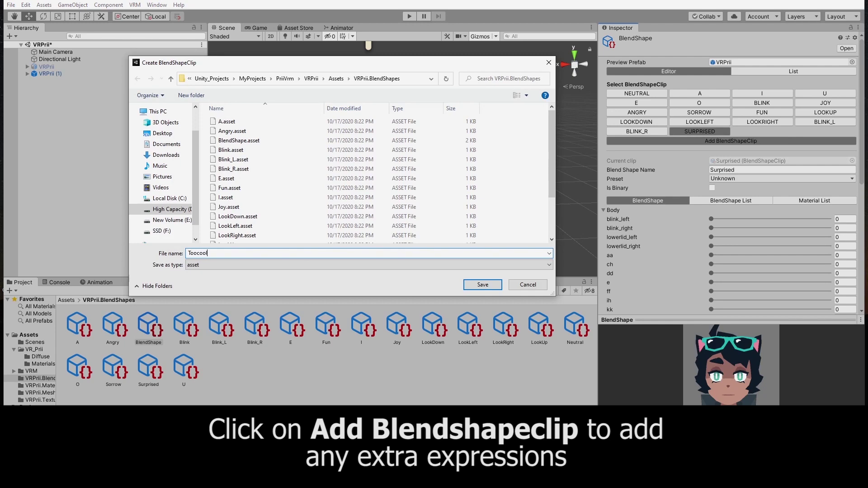
key("Return")
left_click(750, 130)
left_click(710, 141)
key("Escape")
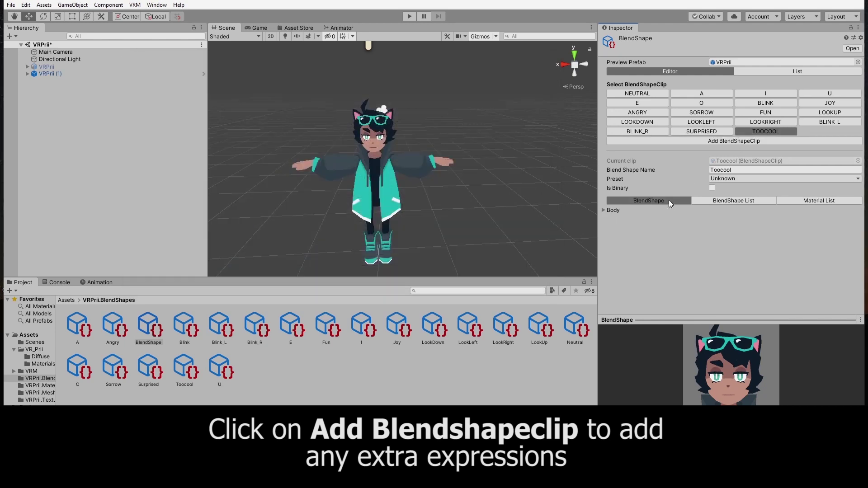
left_click(703, 140)
type("Ultracool")
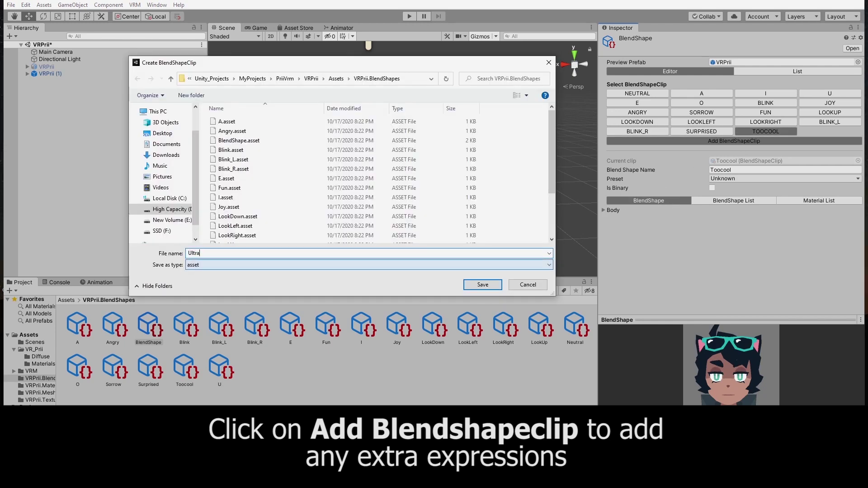
key("Return")
Set the toocool shape key of Body to 100 for the Toocool clip
left_click(620, 210)
scroll(677, 277, "down", 10)
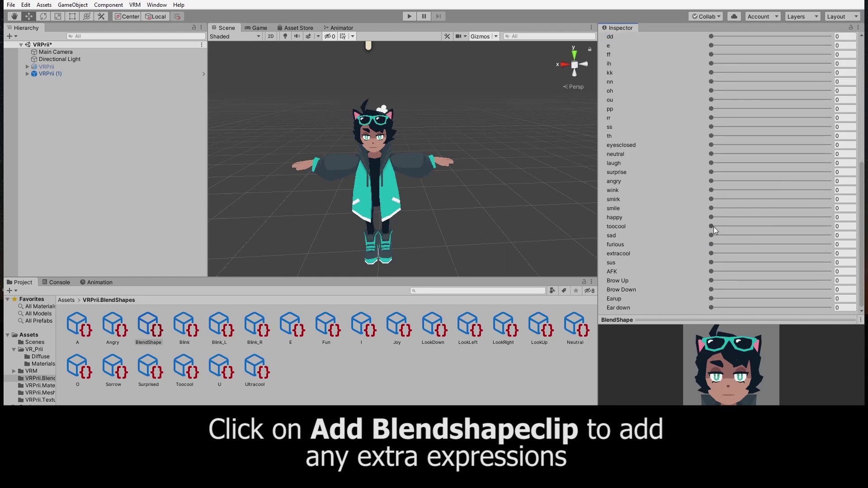
left_click_drag(714, 226, 832, 229)
scroll(808, 227, "up", 10)
Set the extracool shape key of Body to 100 for the Ultracool clip
left_click(816, 130)
left_click(620, 209)
scroll(654, 262, "down", 10)
left_click_drag(711, 253, 853, 256)
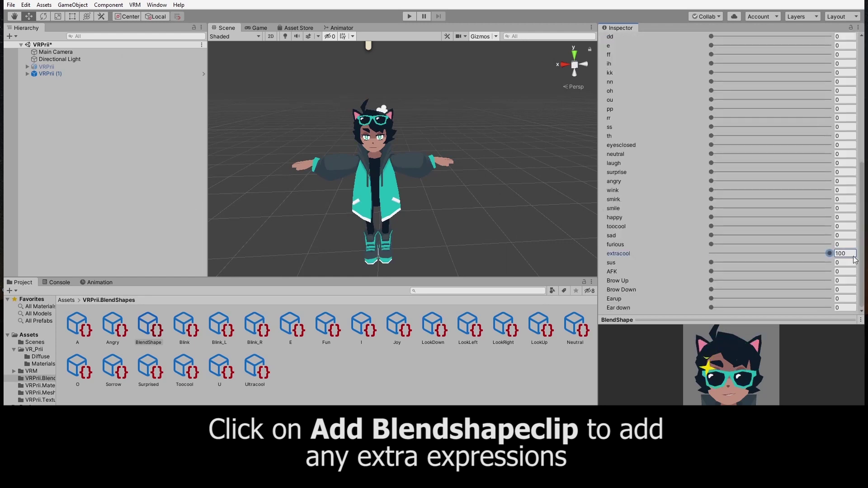
scroll(748, 212, "up", 10)
scroll(727, 142, "down", 10)
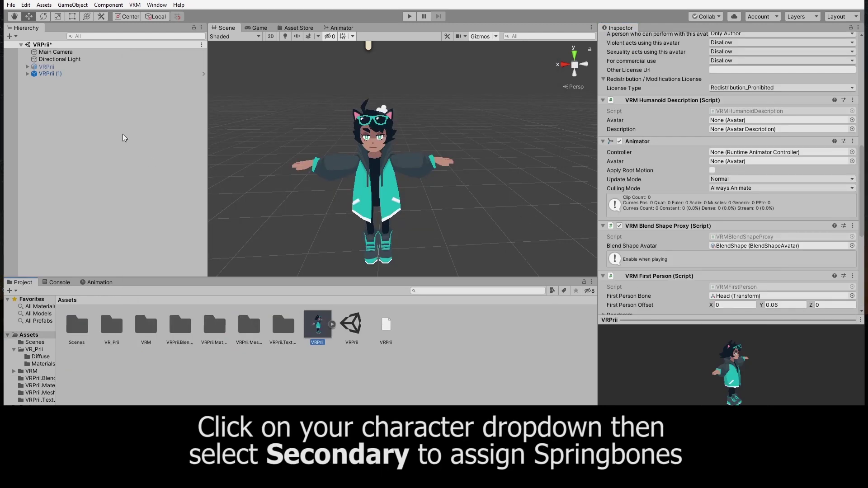
Set the Root Bones size to 5 in the VRM Spring Bone script on the secondary object of VRPrii (1)
left_click(51, 73)
left_click(27, 74)
left_click(46, 95)
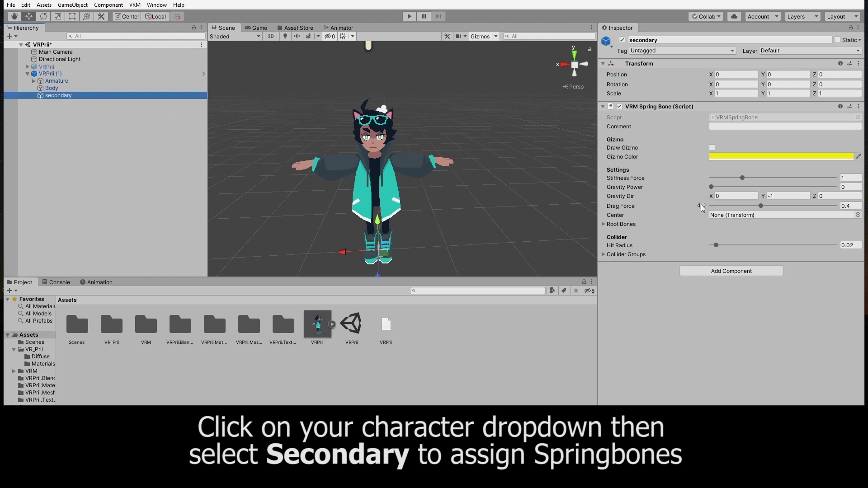
left_click(622, 224)
left_click(720, 232)
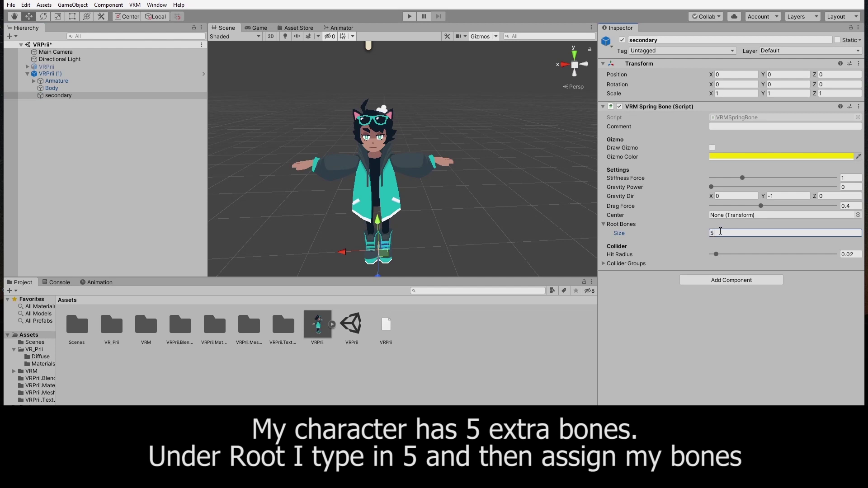
key("Return")
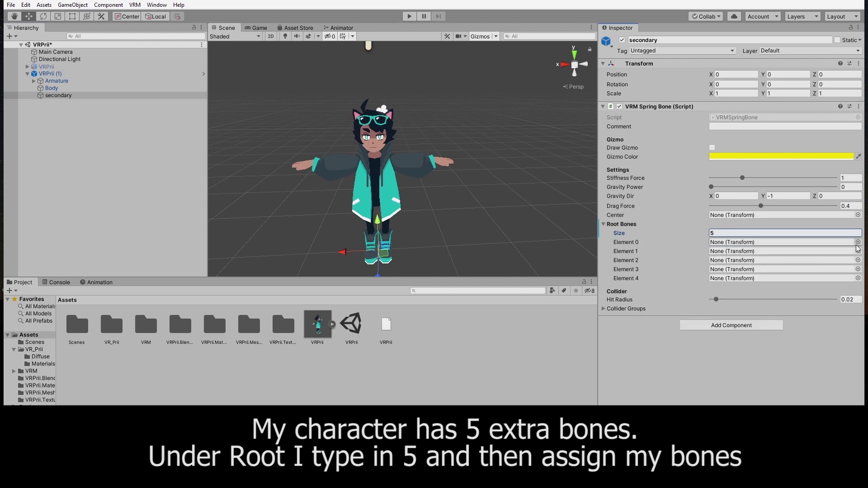
Assign the Chest's string.R and string.L bones to Elements 0 and 1 of the secondary object's Root Bones
left_click(33, 82)
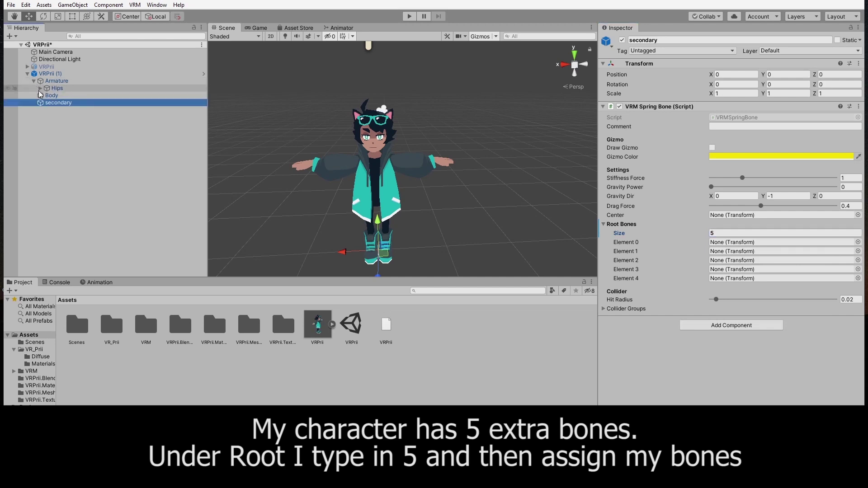
left_click(39, 89)
left_click(47, 110)
left_click(58, 117)
left_click(53, 118)
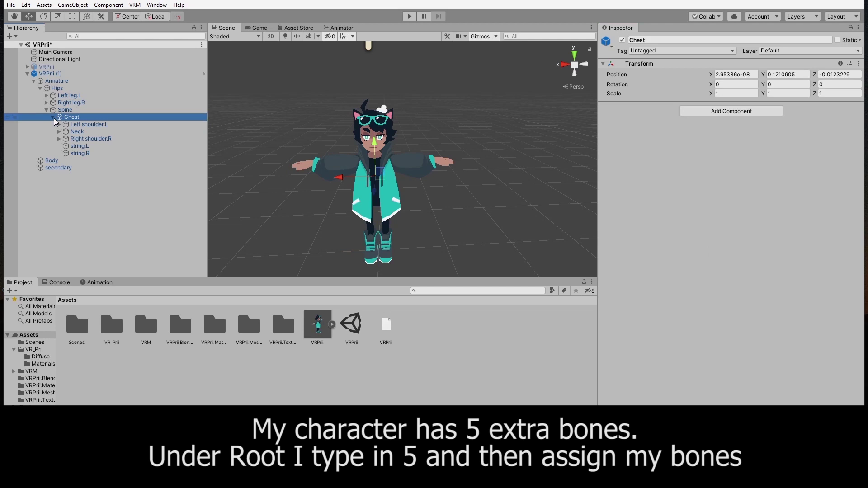
left_click(51, 168)
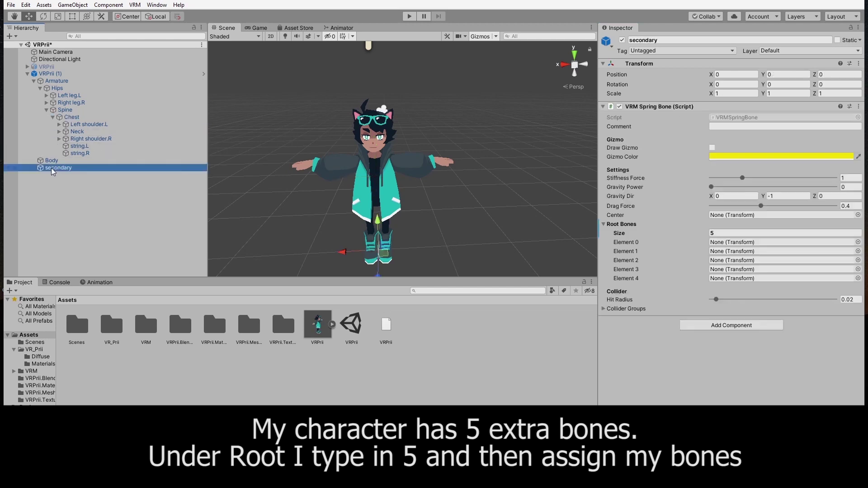
left_click_drag(79, 154, 715, 243)
left_click_drag(77, 146, 719, 251)
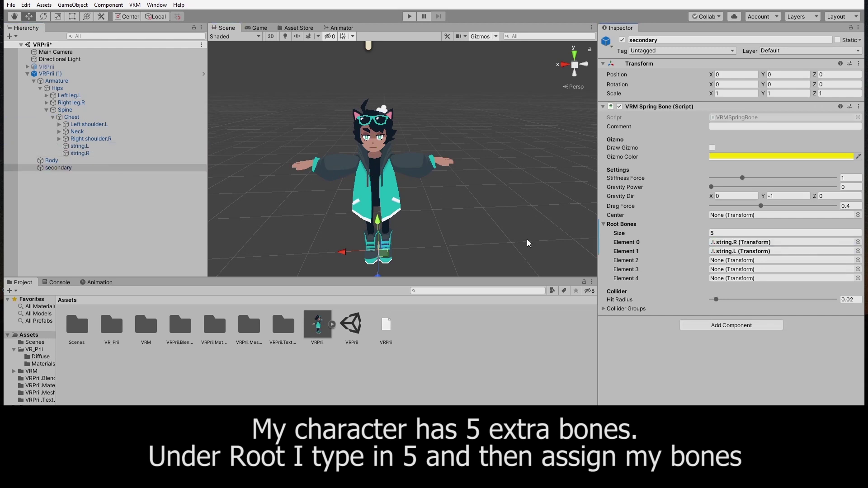
Assign the Head's ear.R, ear.L and Hair bones to Elements 2, 3 and 4 of the Root Bones
left_click(59, 131)
left_click(66, 139)
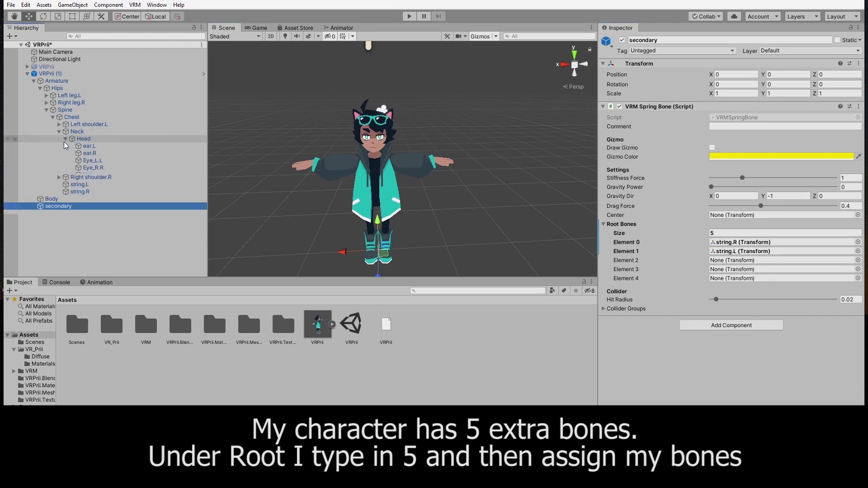
left_click_drag(87, 155, 785, 268)
left_click_drag(92, 150, 750, 269)
left_click_drag(88, 175, 731, 279)
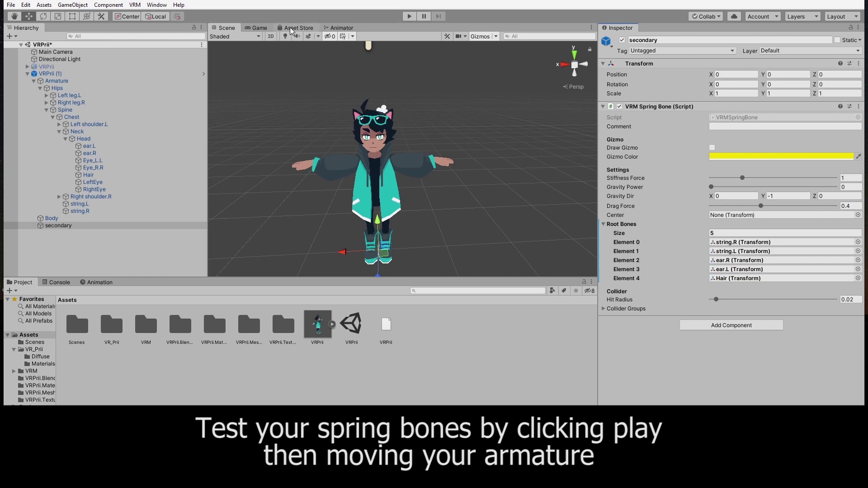
Test the spring bones by running the scene in play mode, moving the Armature, and stopping playback
left_click(409, 16)
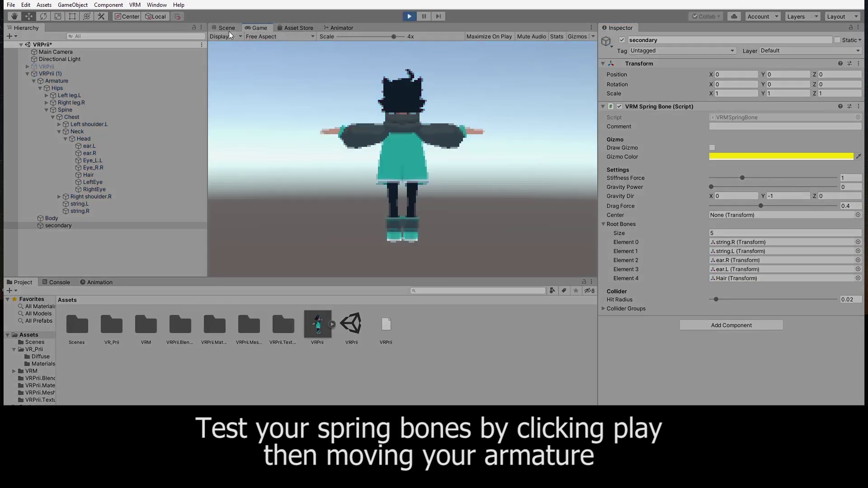
left_click(57, 81)
left_click_drag(347, 259, 352, 277)
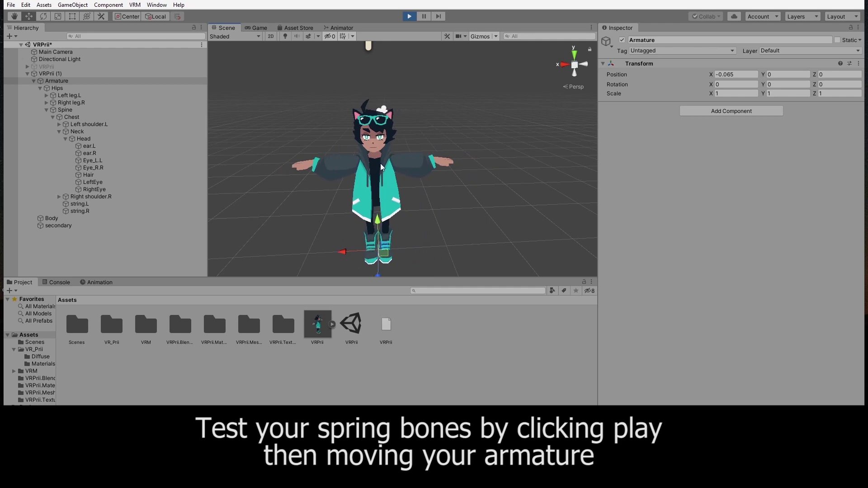
left_click(409, 17)
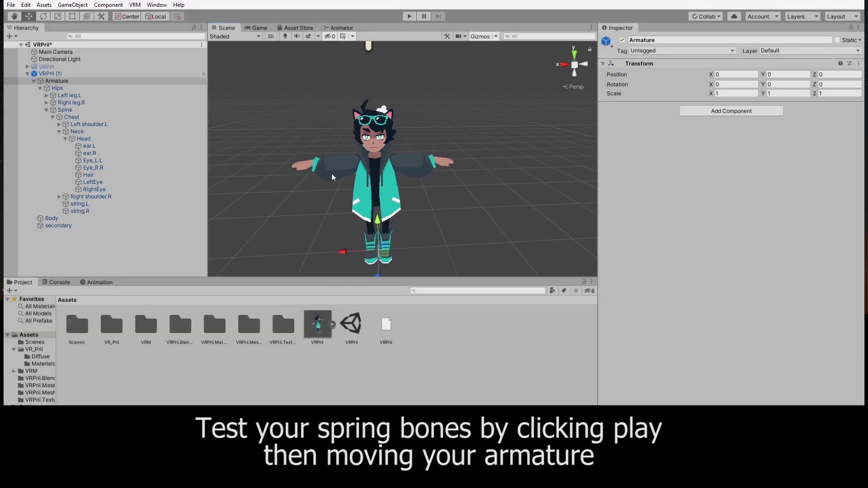
Add the Blinker script component to VRPrii (1)
left_click(50, 74)
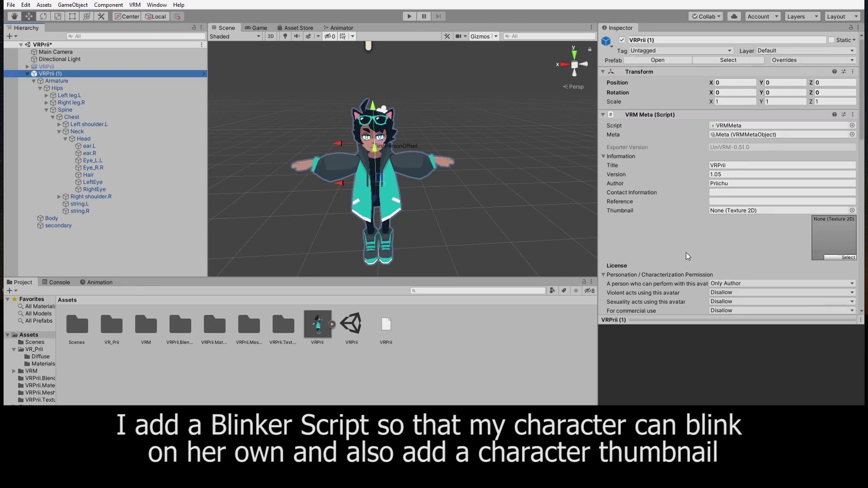
scroll(687, 256, "down", 10)
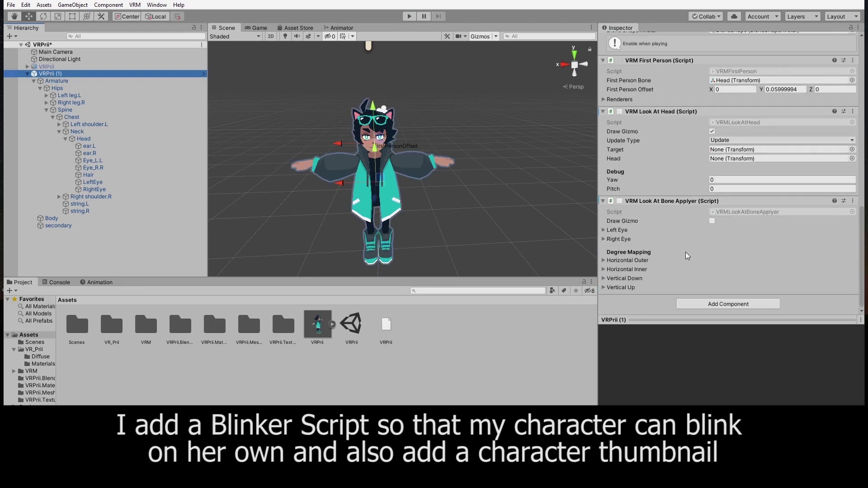
left_click(728, 304)
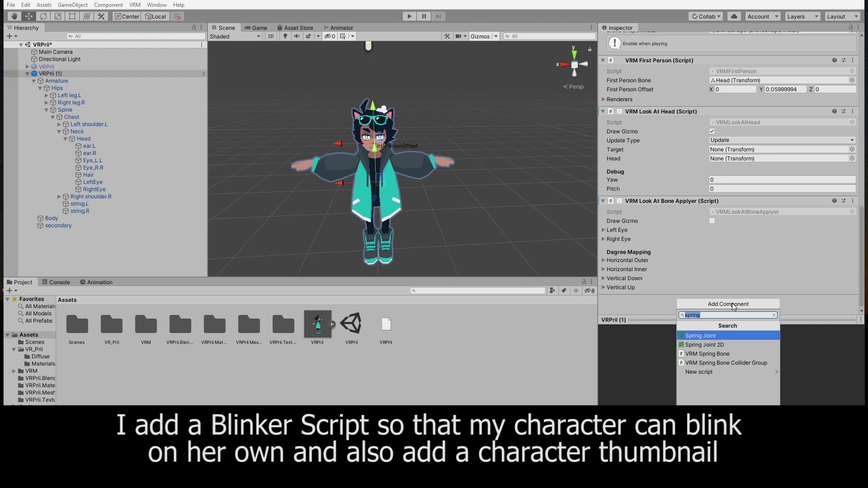
type("blink")
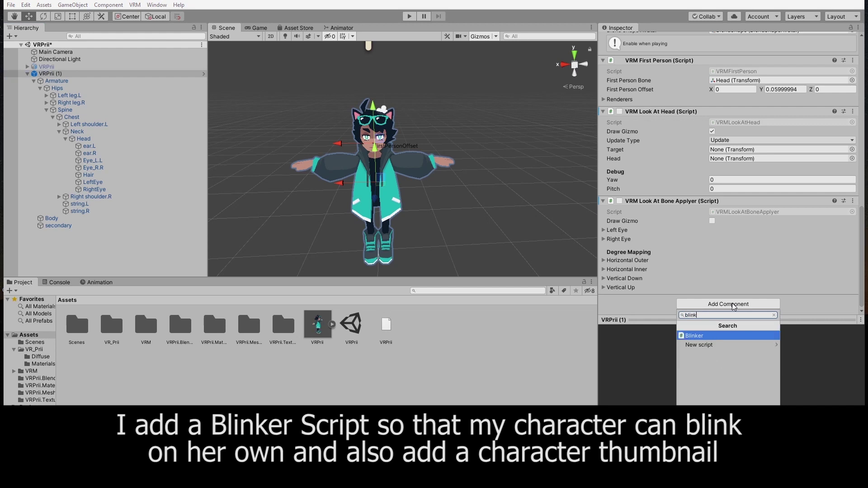
left_click(708, 336)
scroll(674, 278, "down", 3)
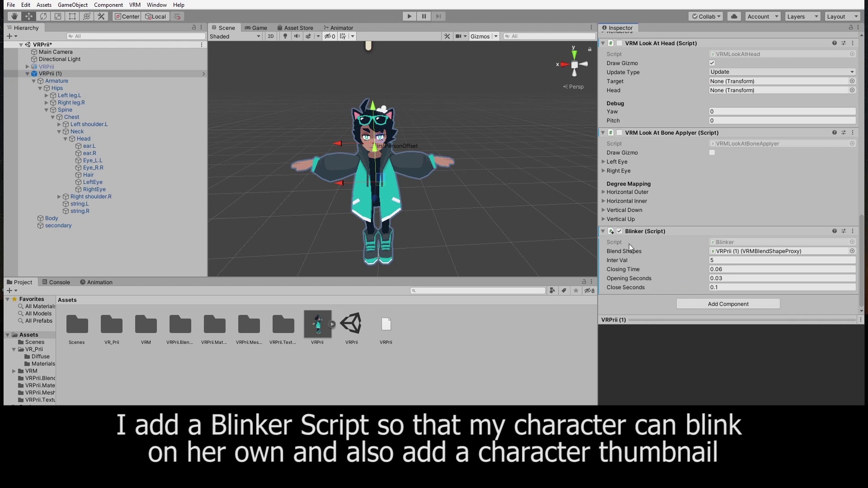
Assign the thumb image as the Thumbnail in the VRM Meta information of VRPrii (1)
scroll(642, 185, "up", 5)
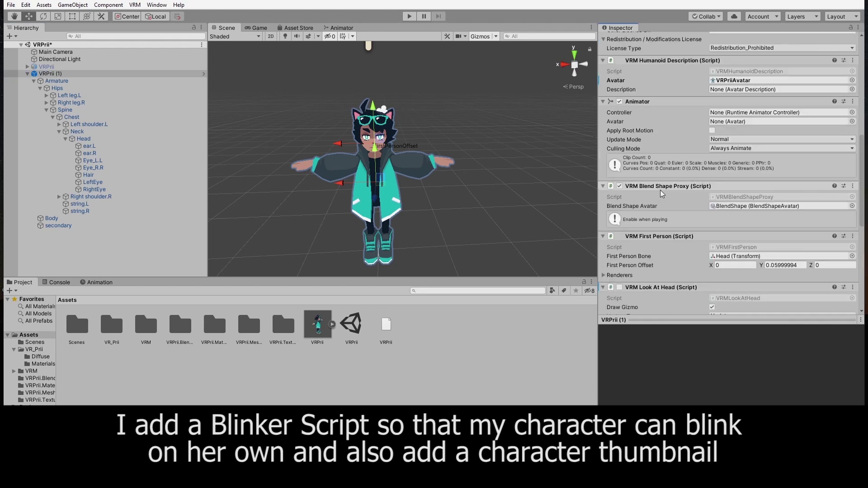
scroll(661, 194, "up", 6)
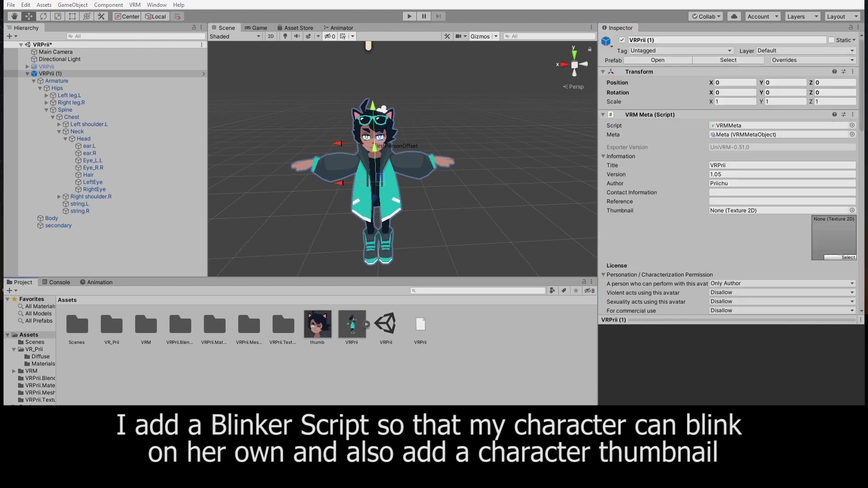
left_click_drag(312, 332, 821, 162)
scroll(692, 174, "up", 3)
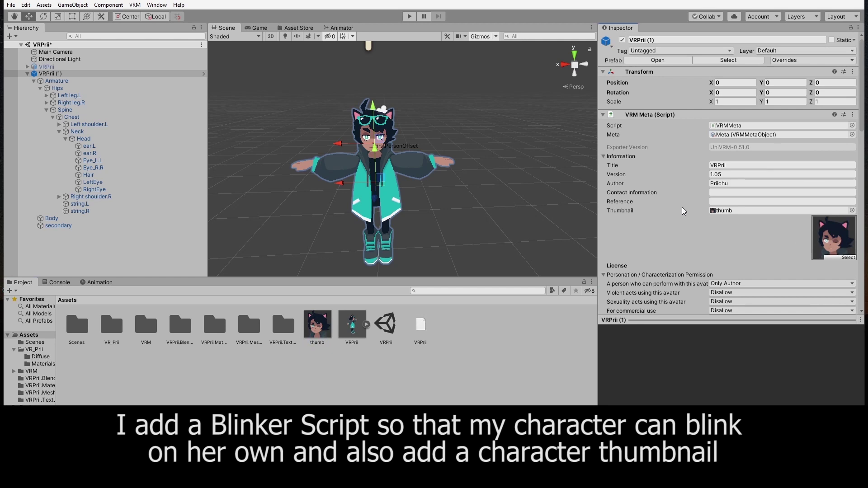
Start exporting VRPrii (1) as a humanoid with UniVRM-0.51.0, keeping the title VRPrii
left_click(27, 74)
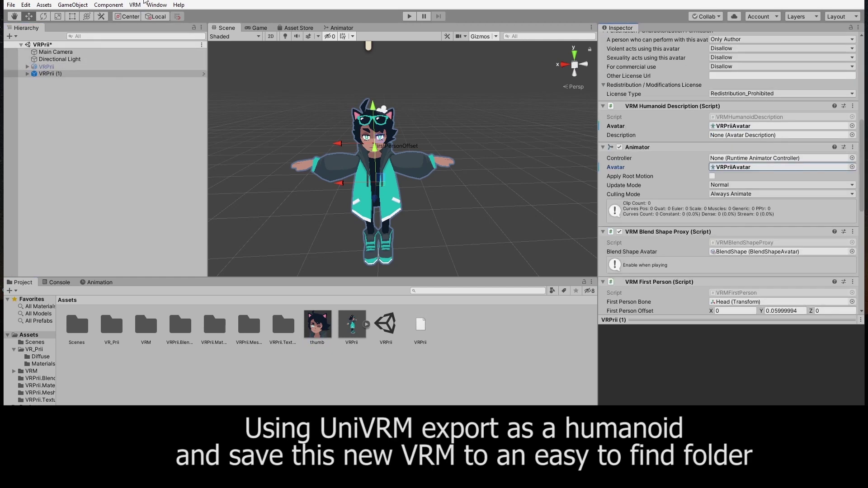
left_click(134, 5)
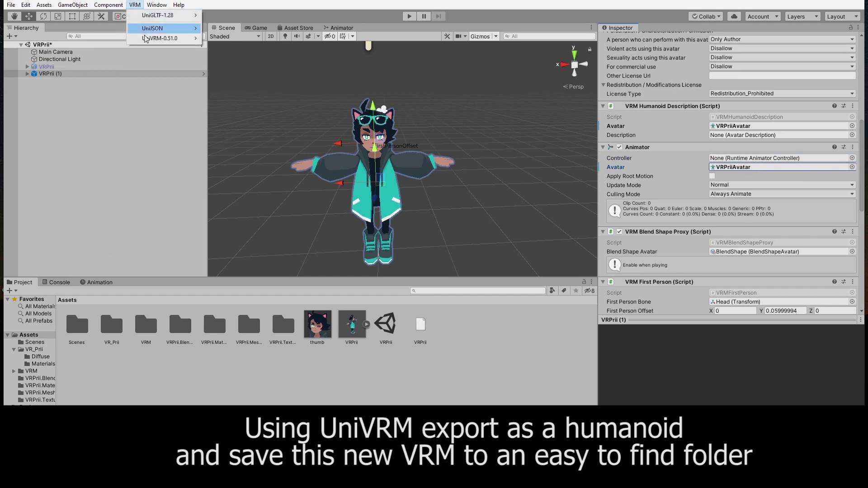
mouse_move(149, 39)
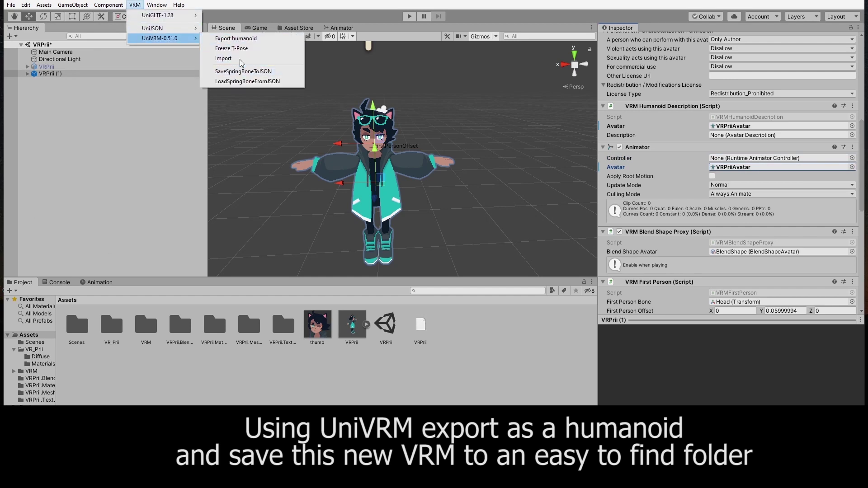
left_click(232, 39)
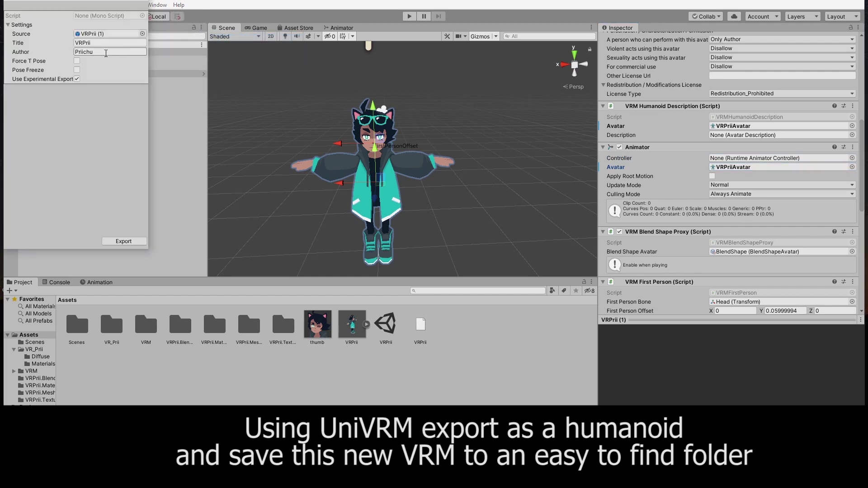
left_click(108, 44)
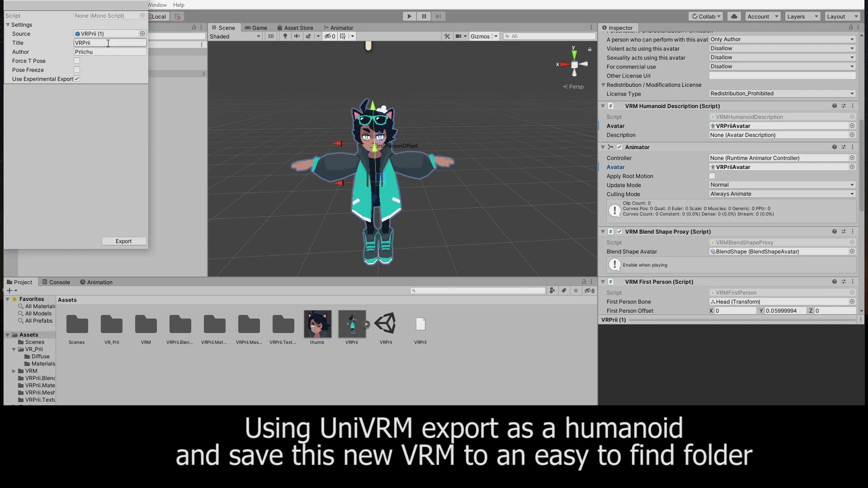
left_click(119, 242)
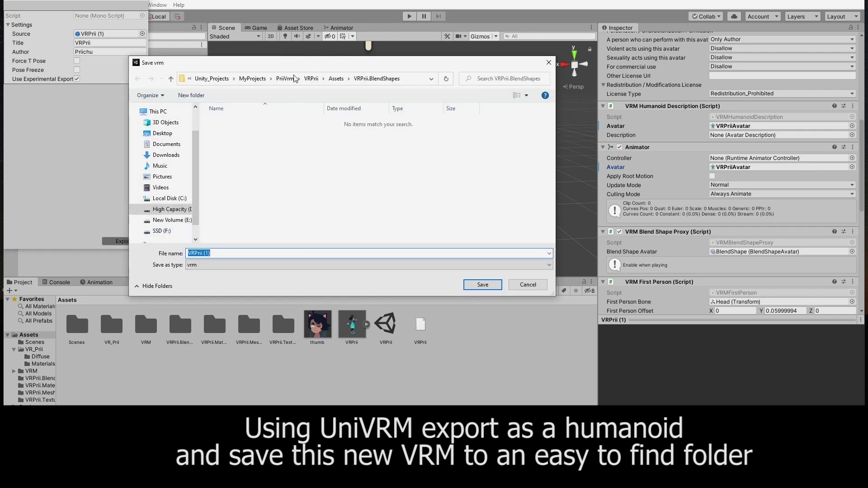
Save the exported VRM in the VRM folder on the High Capacity (D:) drive, removing the (1) suffix from its file name
left_click(219, 80)
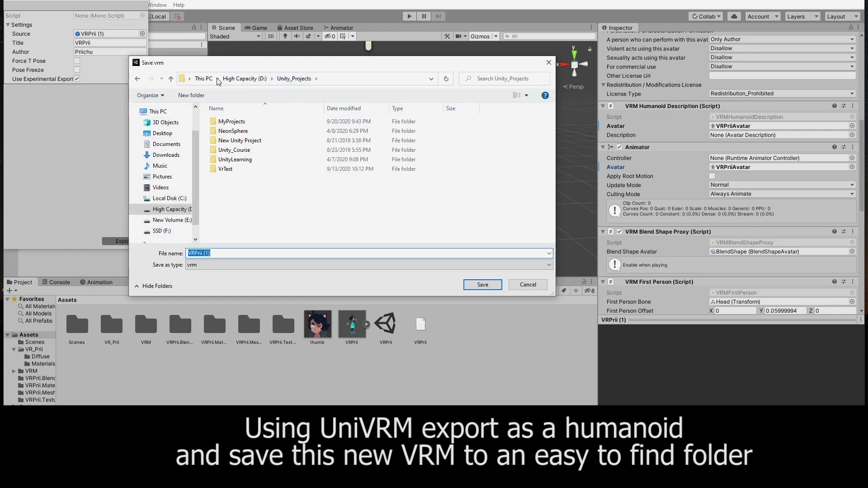
left_click(254, 81)
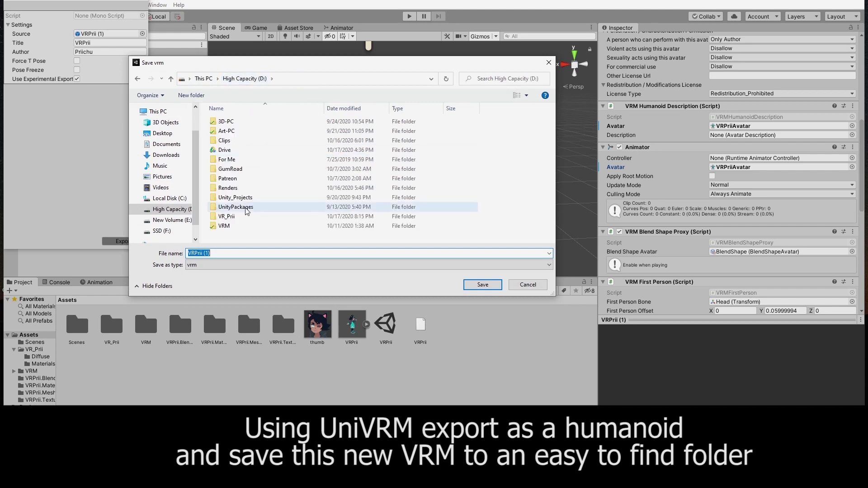
double_click(225, 226)
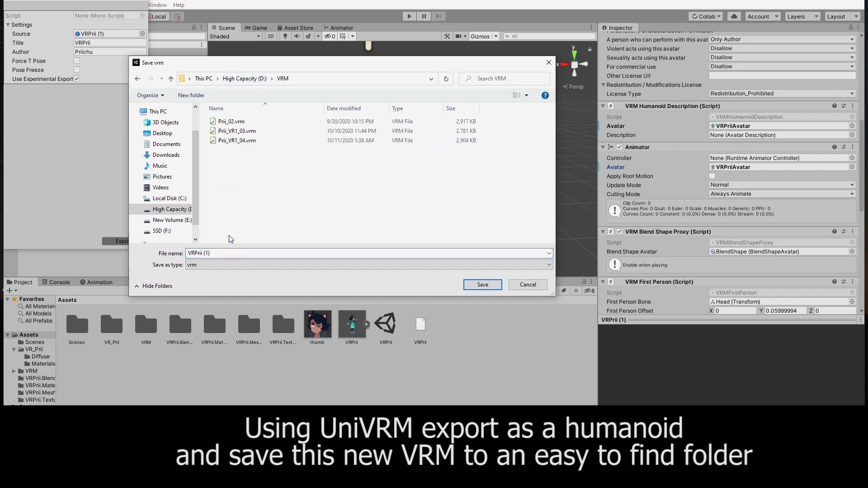
left_click(219, 253)
left_click(218, 252)
key("BackSpace")
key("BackSpace")
key("BackSpace")
left_click(482, 285)
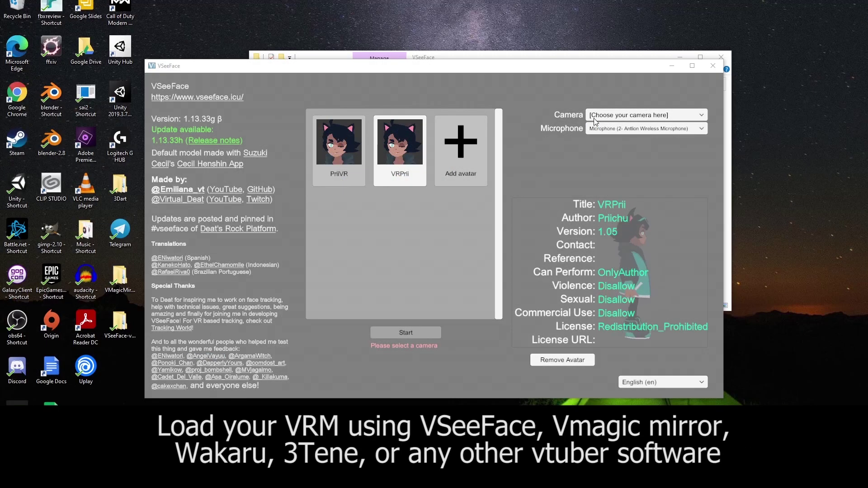
In VSeeFace, choose the HD Webcam eMeet C960 as the camera and start the VRPrii avatar
left_click(647, 115)
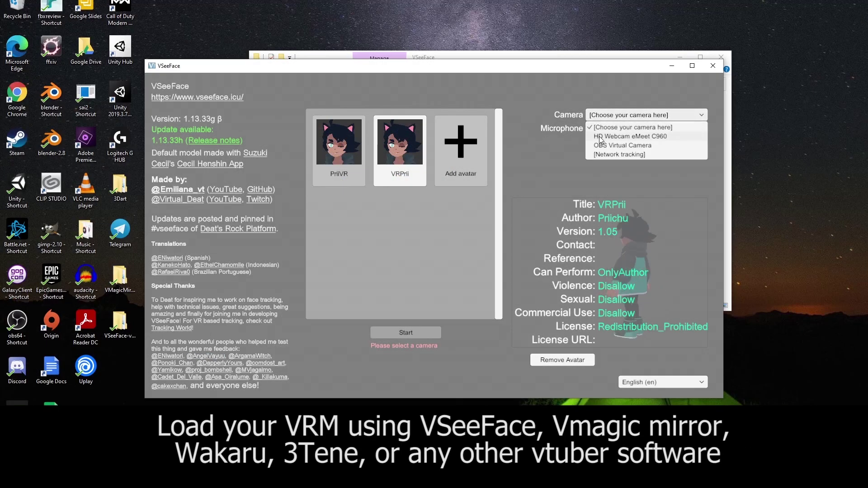
left_click(633, 137)
left_click(406, 334)
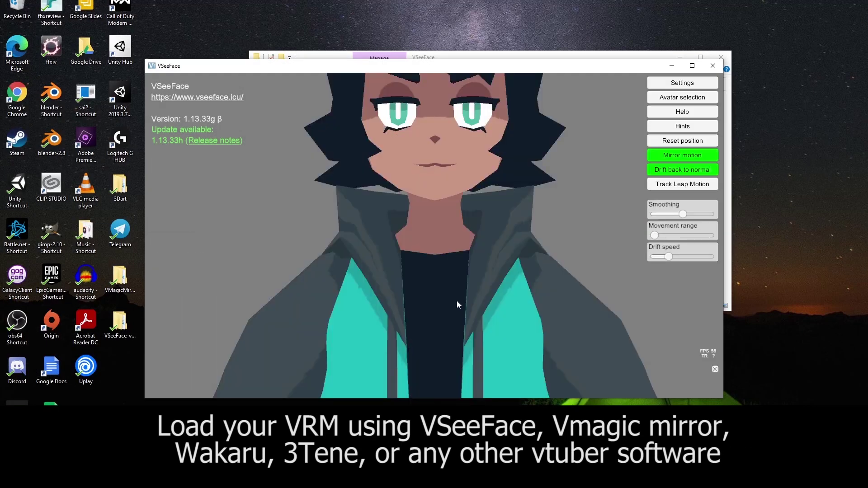
Zoom out and reposition the avatar so its head and upper body are framed in the VSeeFace window
scroll(466, 295, "up", 2)
scroll(458, 214, "down", 5)
middle_click_drag(458, 214, 469, 240)
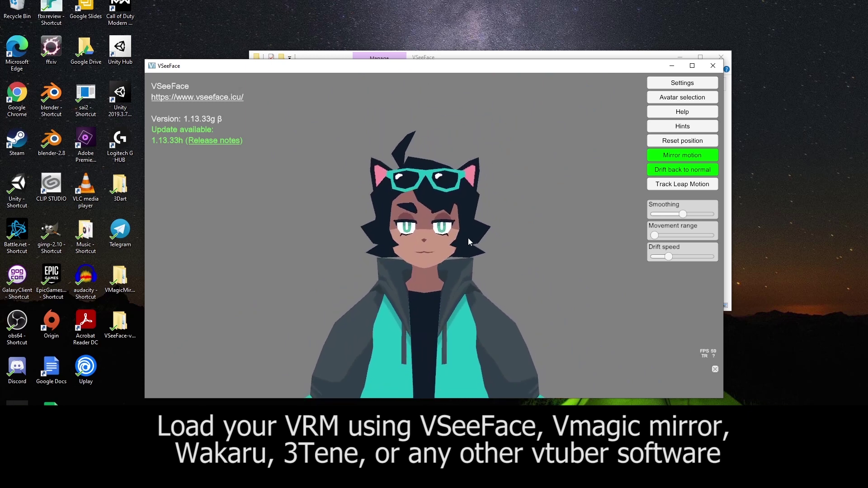
middle_click_drag(530, 273, 534, 265)
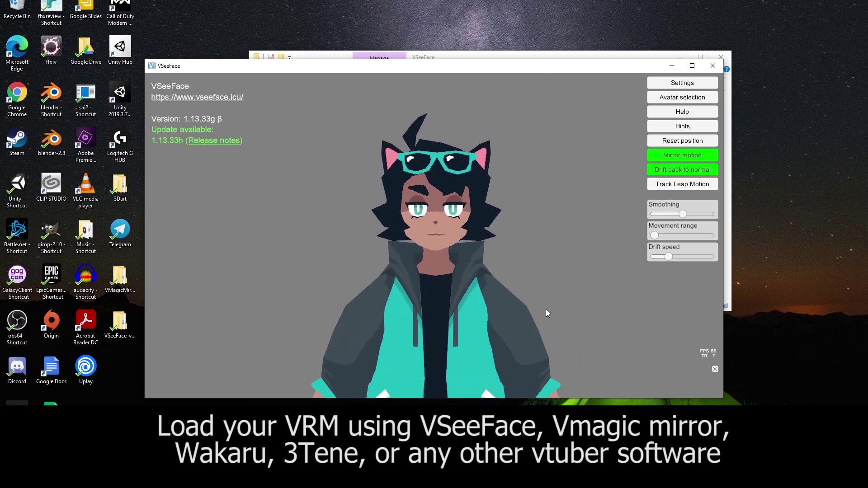